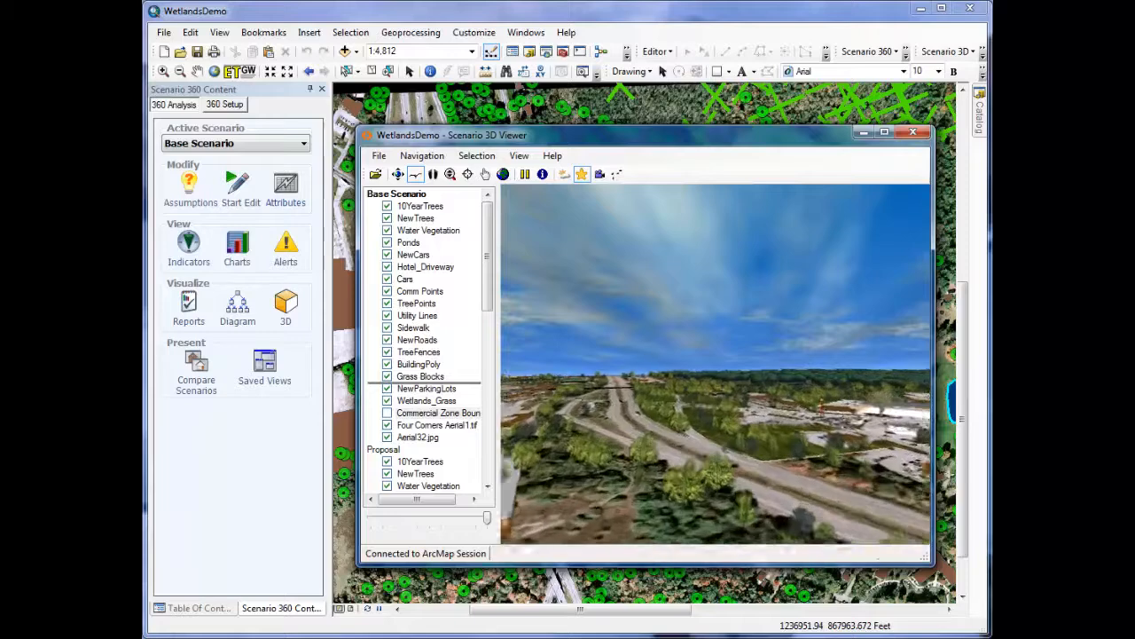
Step: Move the Commercial Zone Boundary layer higher in the Base Scenario layer list of the 3D viewer
drag(449, 412, 449, 381)
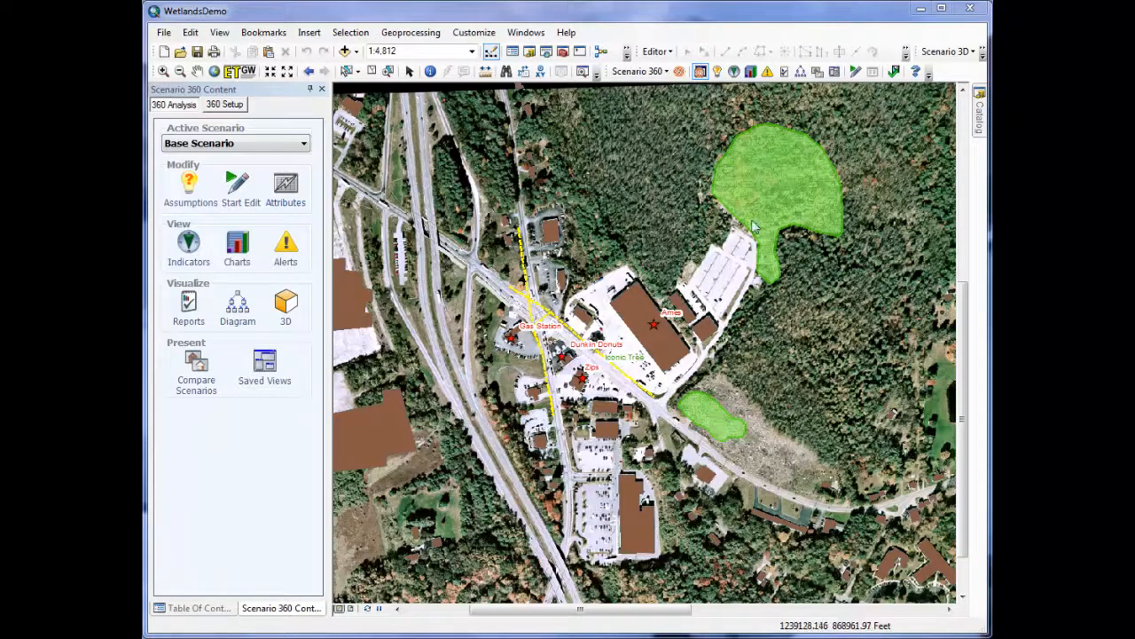
Step: Load the saved view Proposal and move the floating Scenario 360 Content window off the proposed development area
click(835, 73)
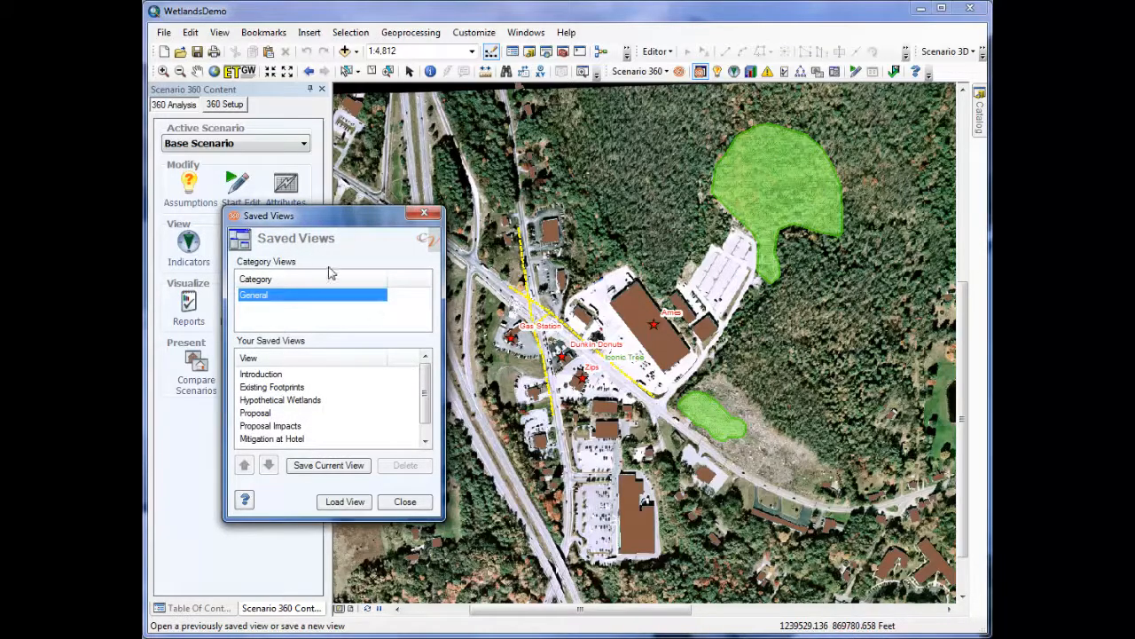
click(271, 413)
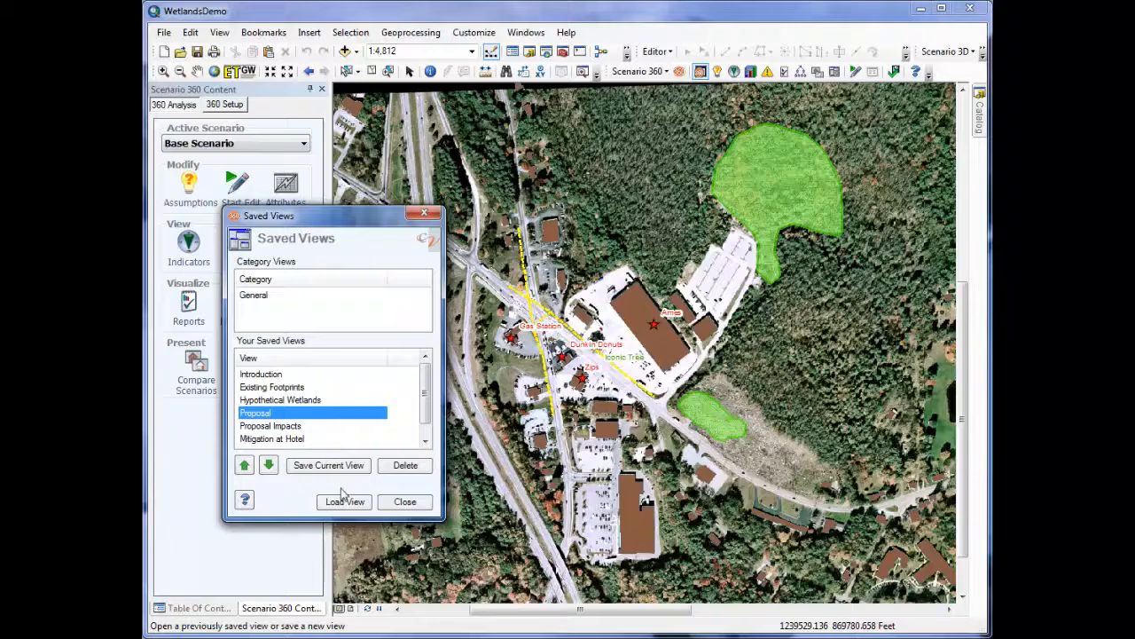
click(344, 501)
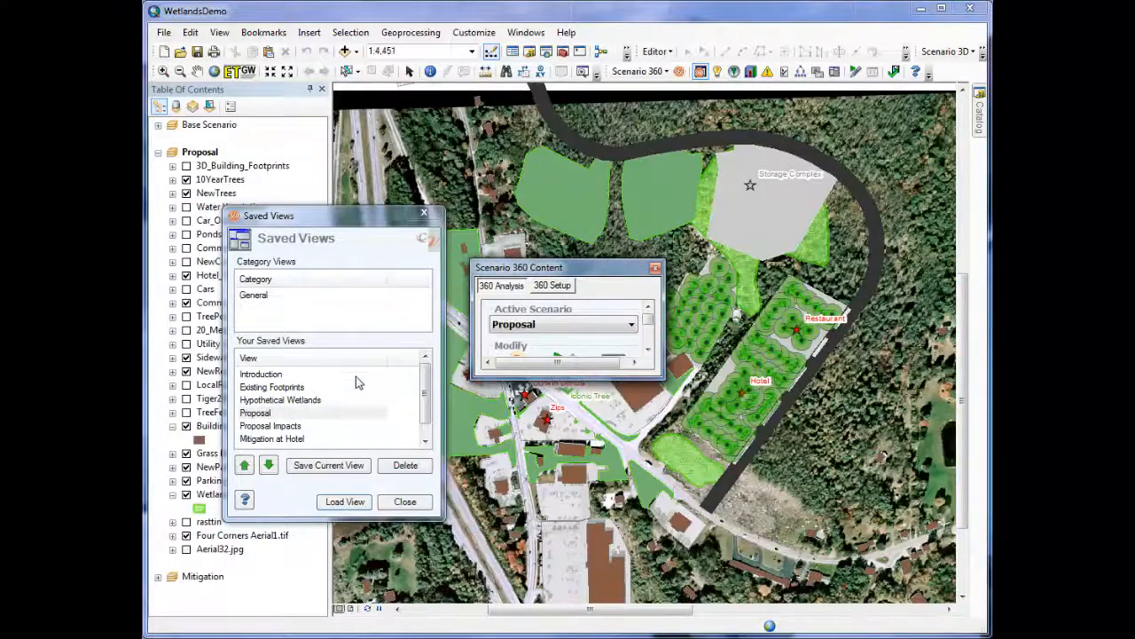
click(405, 502)
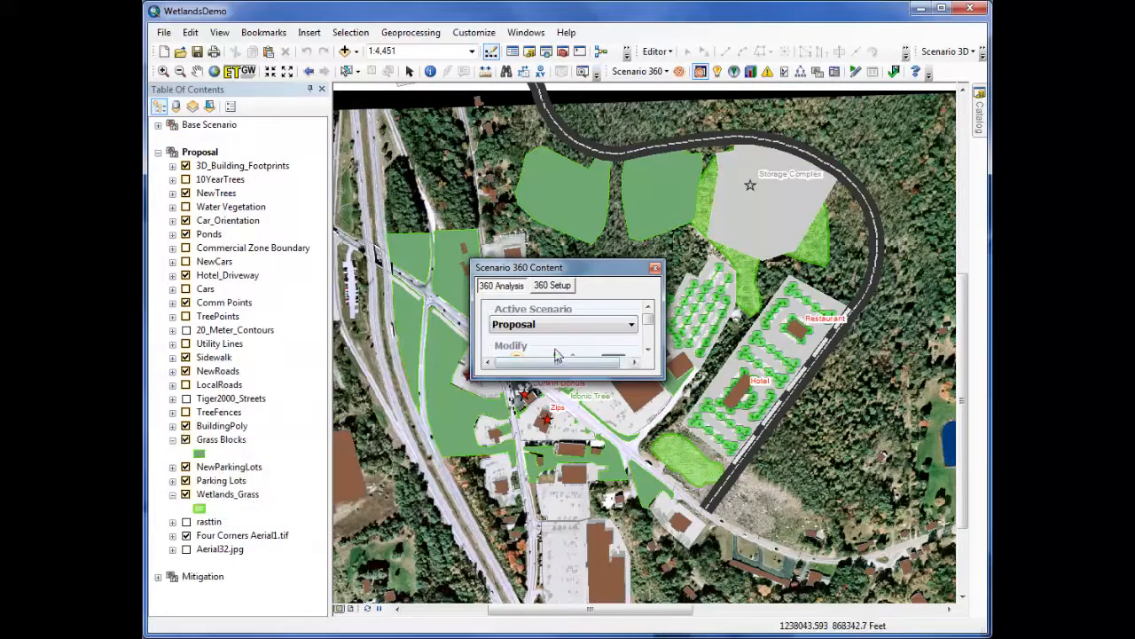
drag(568, 267, 829, 465)
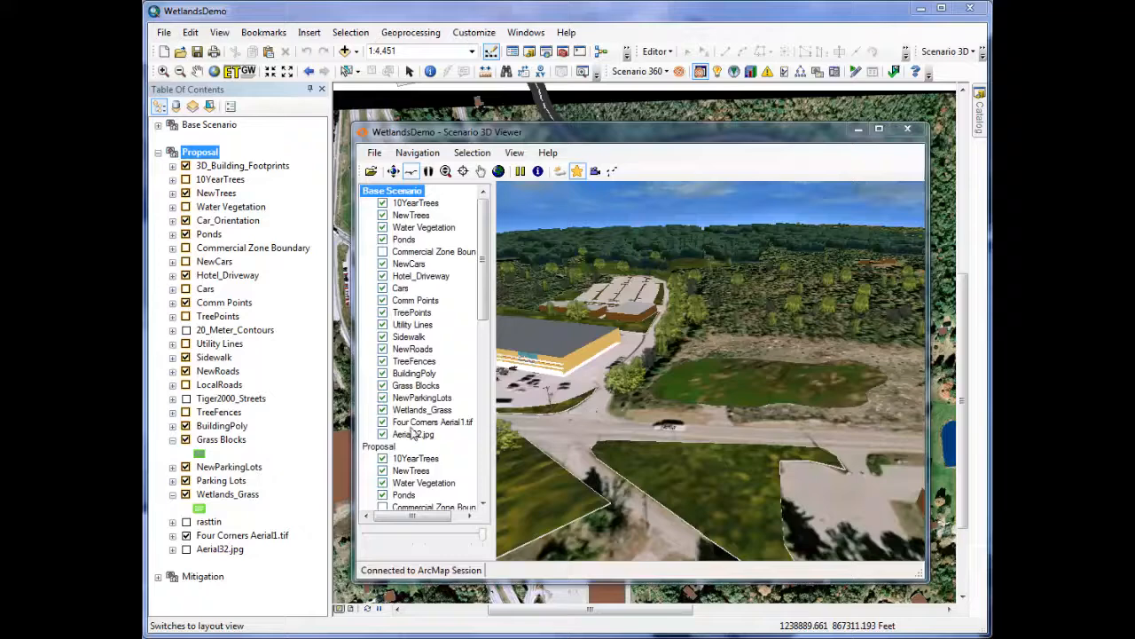
Step: Make the Proposal scenario active in the 3D viewer
right_click(380, 447)
click(424, 454)
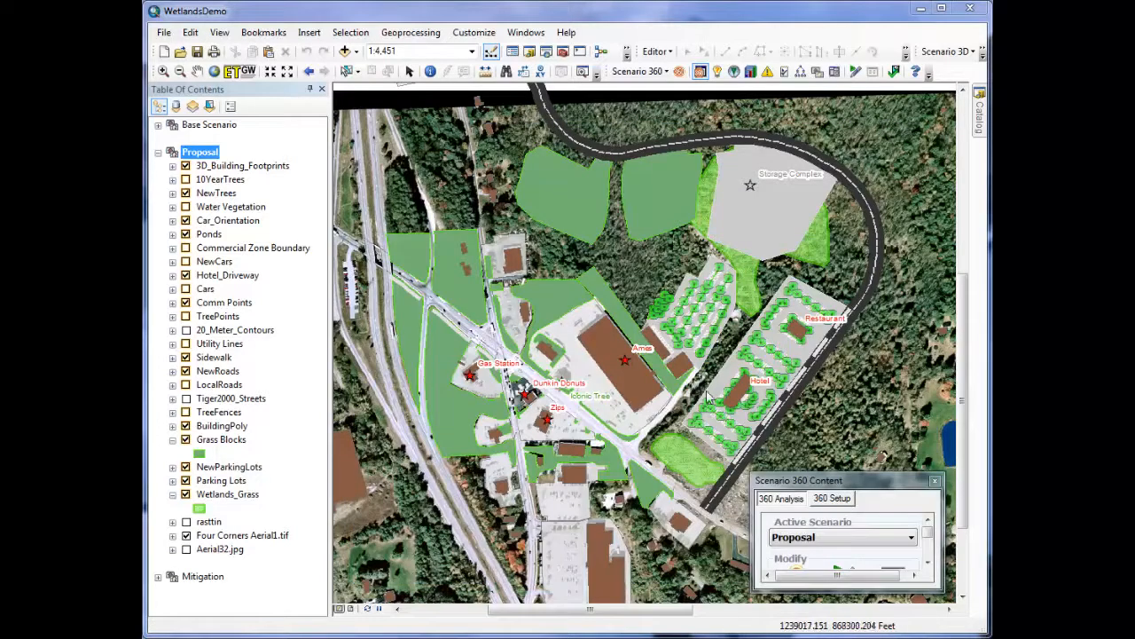
Step: Load the saved view Proposal Impacts and adjust the Charts window's position and height
click(834, 77)
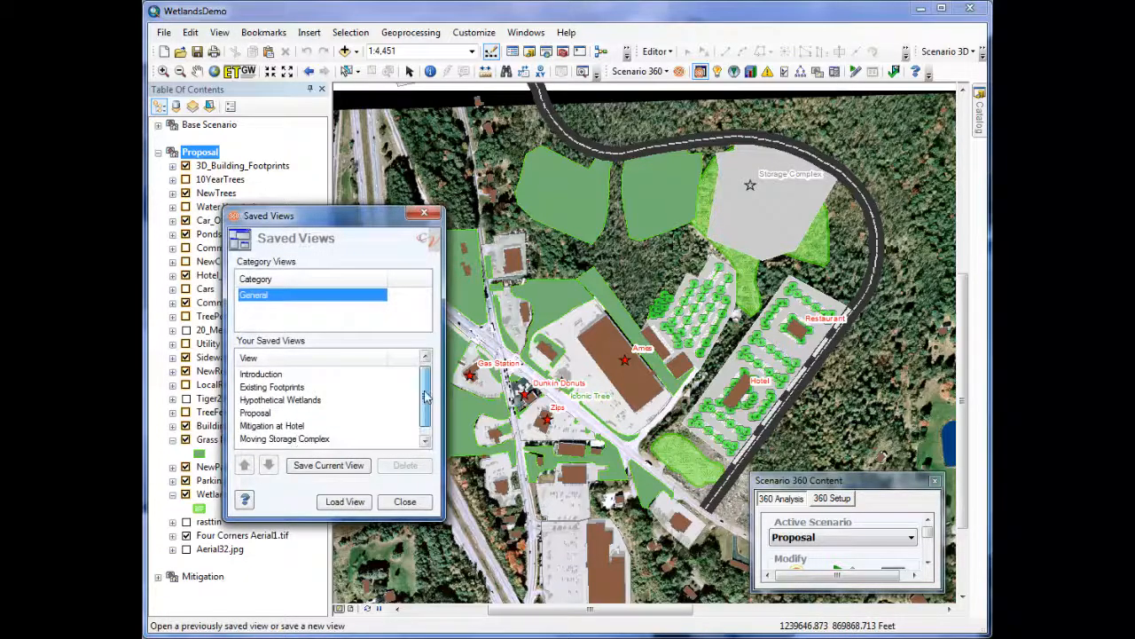
scroll(424, 417, down, 1)
double_click(297, 440)
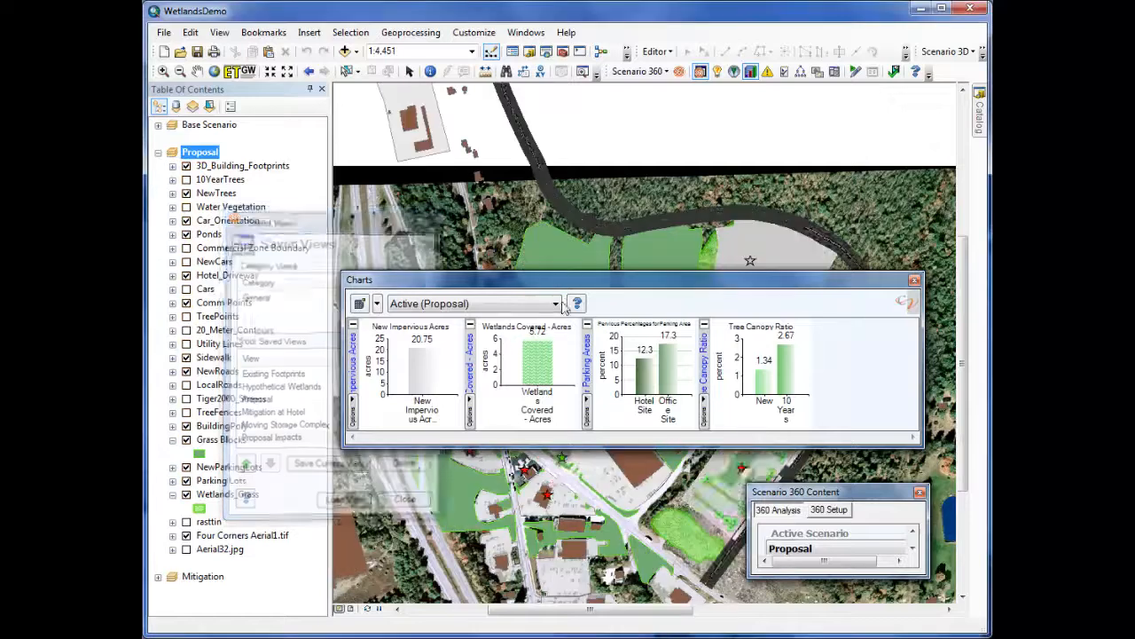
drag(606, 285, 613, 270)
drag(615, 430, 615, 450)
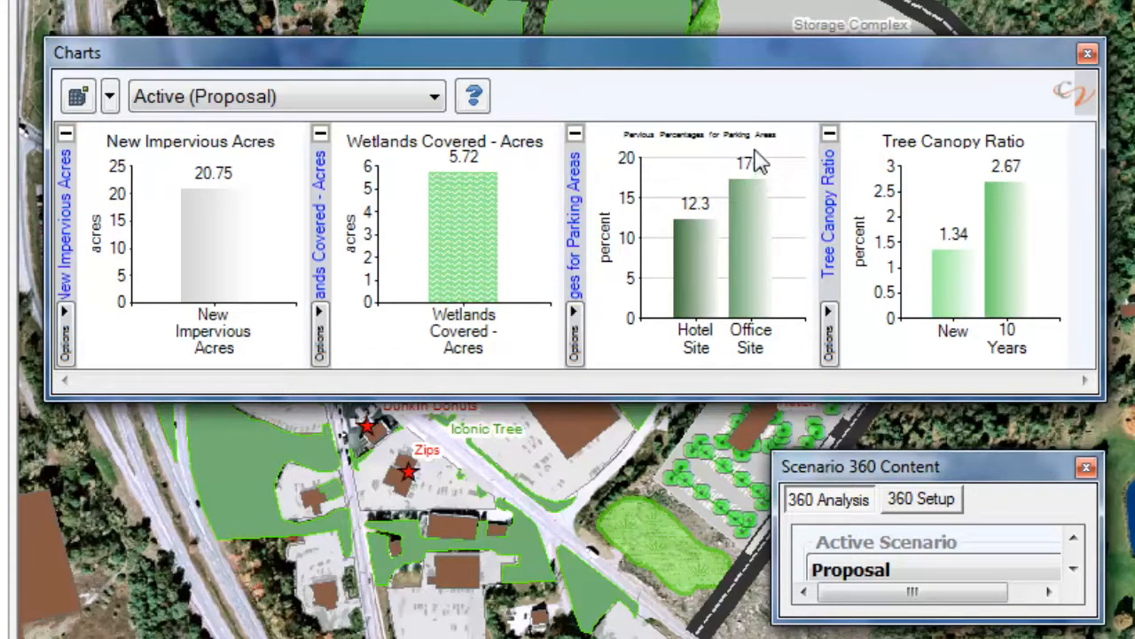
Step: Show the Pervious Percentages for Parking Areas chart in its own window, examine the hotel site bar, and minimize the window
right_click(732, 170)
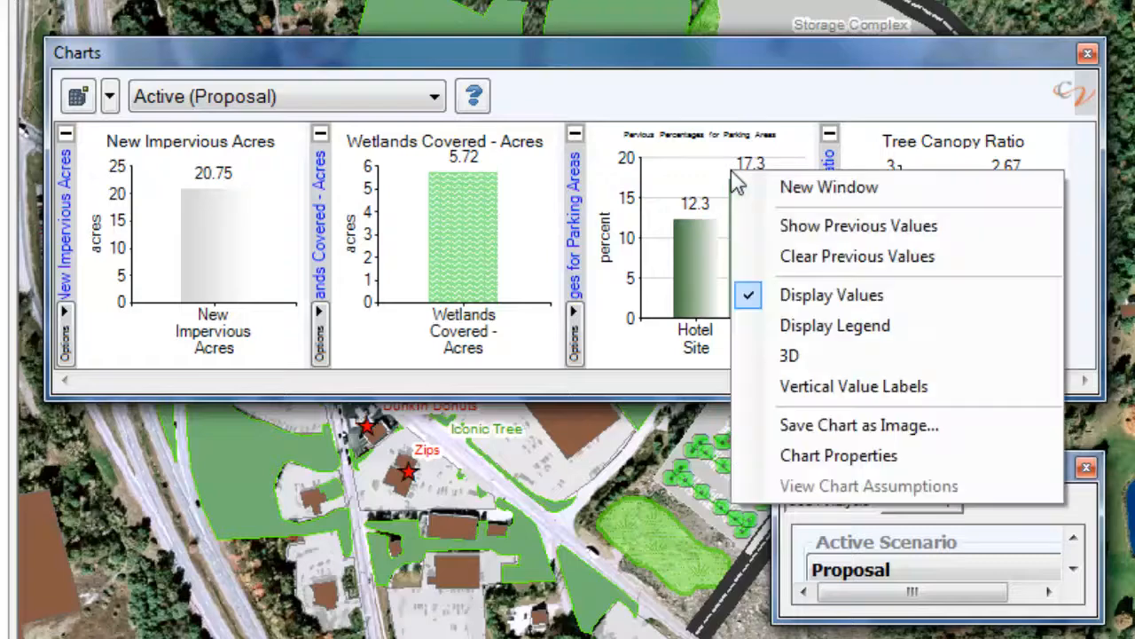
click(795, 197)
drag(41, 43, 441, 69)
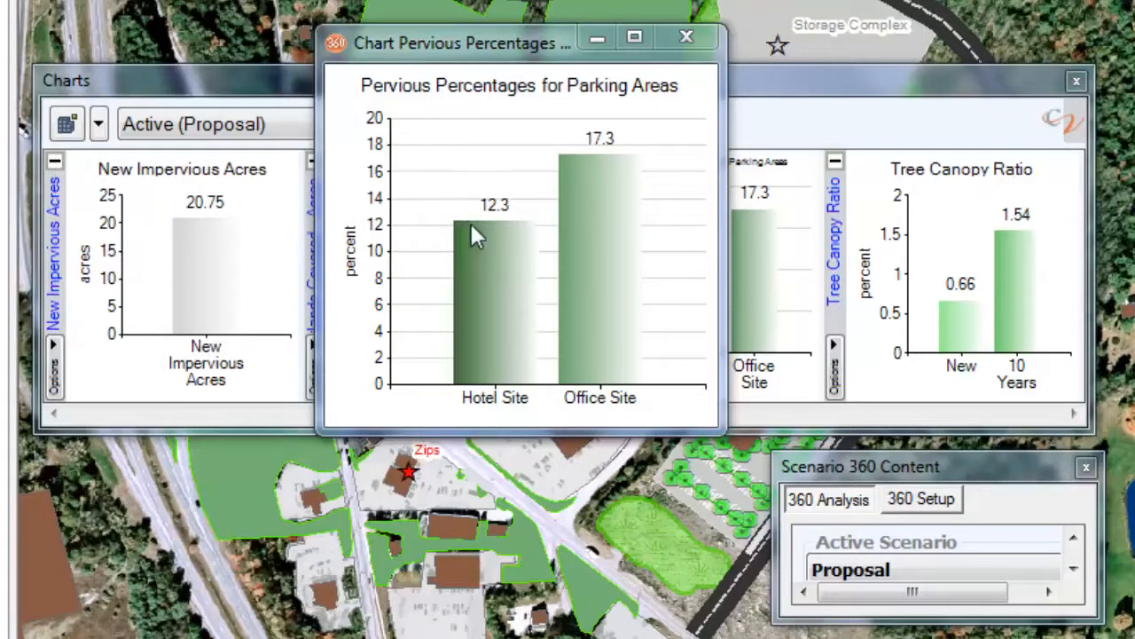
mouse_move(502, 224)
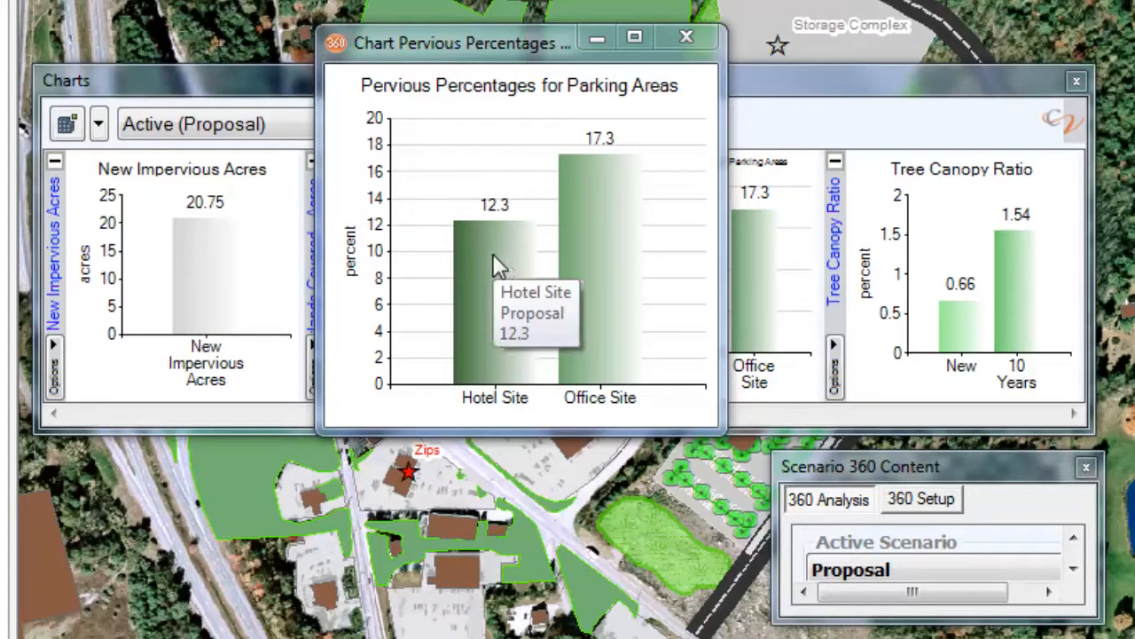
click(596, 40)
Step: Show the Tree Canopy Ratio chart in its own window and examine its New and 10 Years bars
right_click(974, 224)
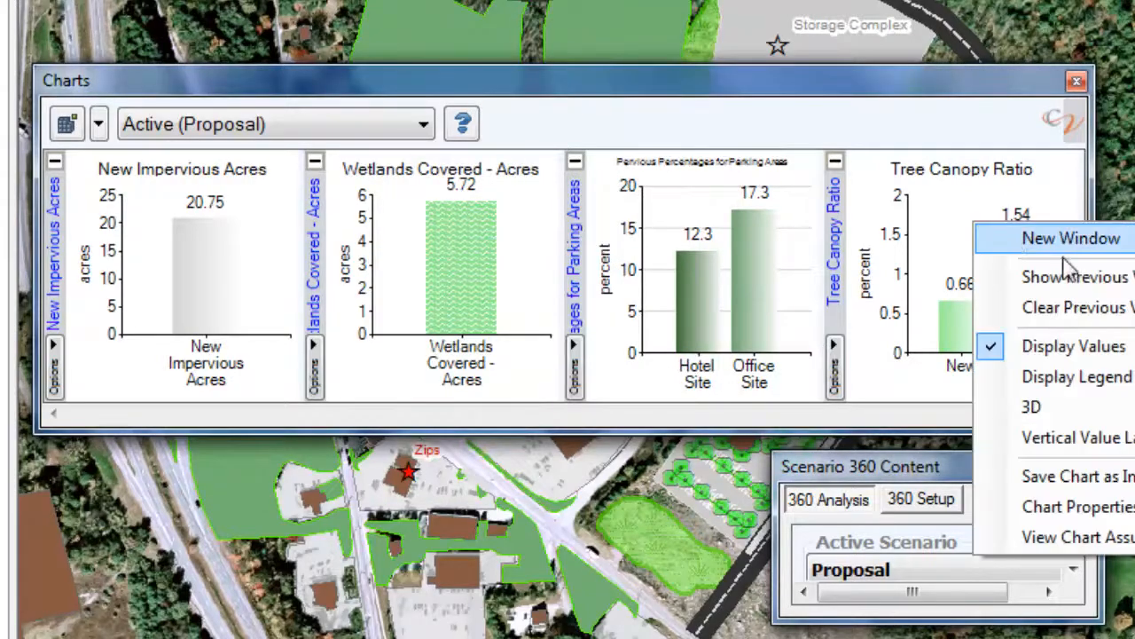
click(1073, 240)
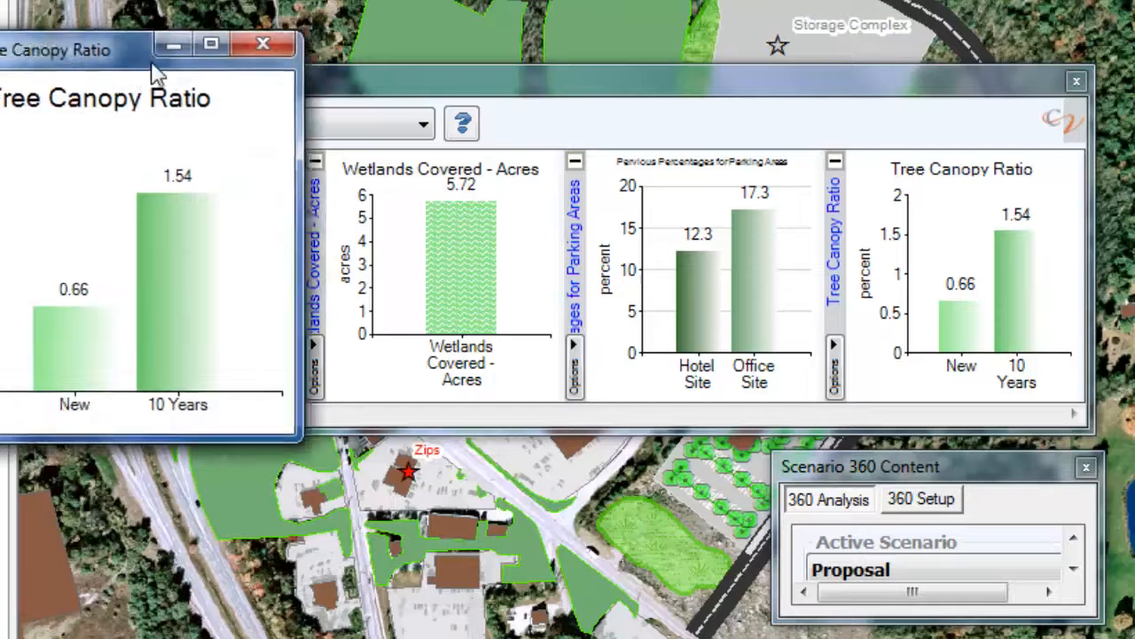
drag(153, 72, 490, 101)
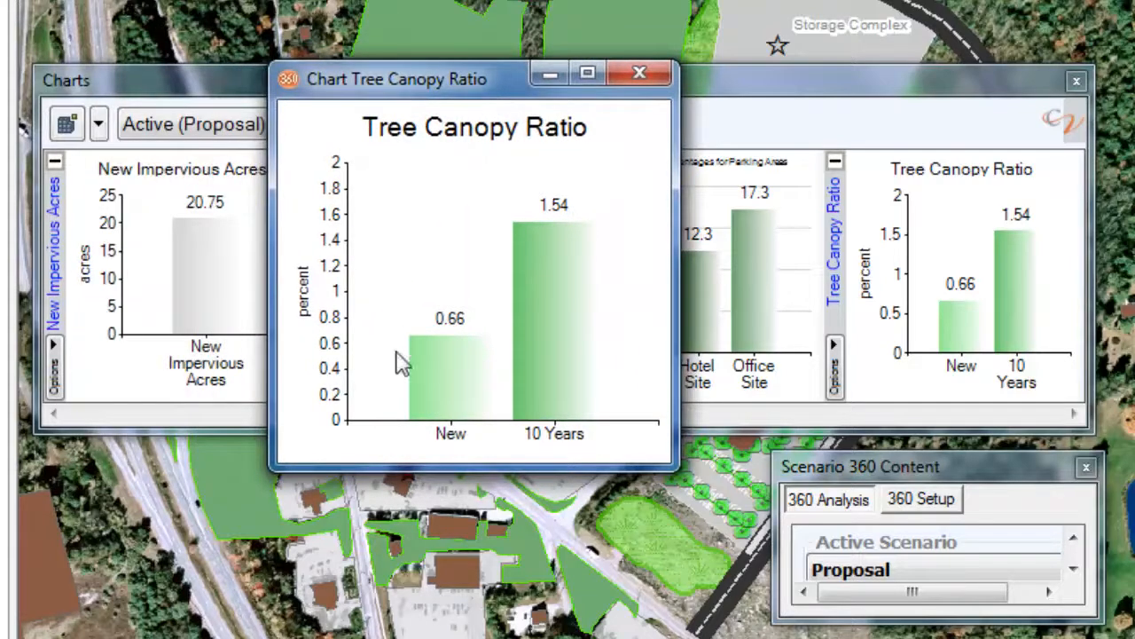
mouse_move(459, 353)
mouse_move(560, 231)
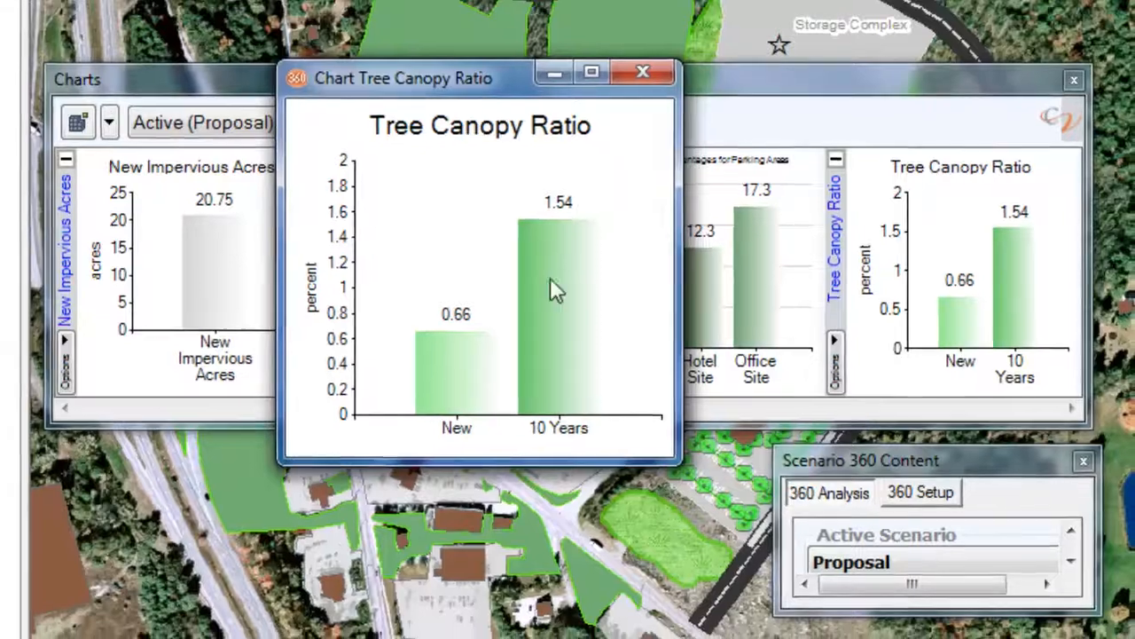
Step: In the Tree Canopy Ratio chart's assumptions, set New Tree Canopy to 65 sq ft and 10 Year Tree Canopy to 130 sq ft, and apply them
right_click(547, 288)
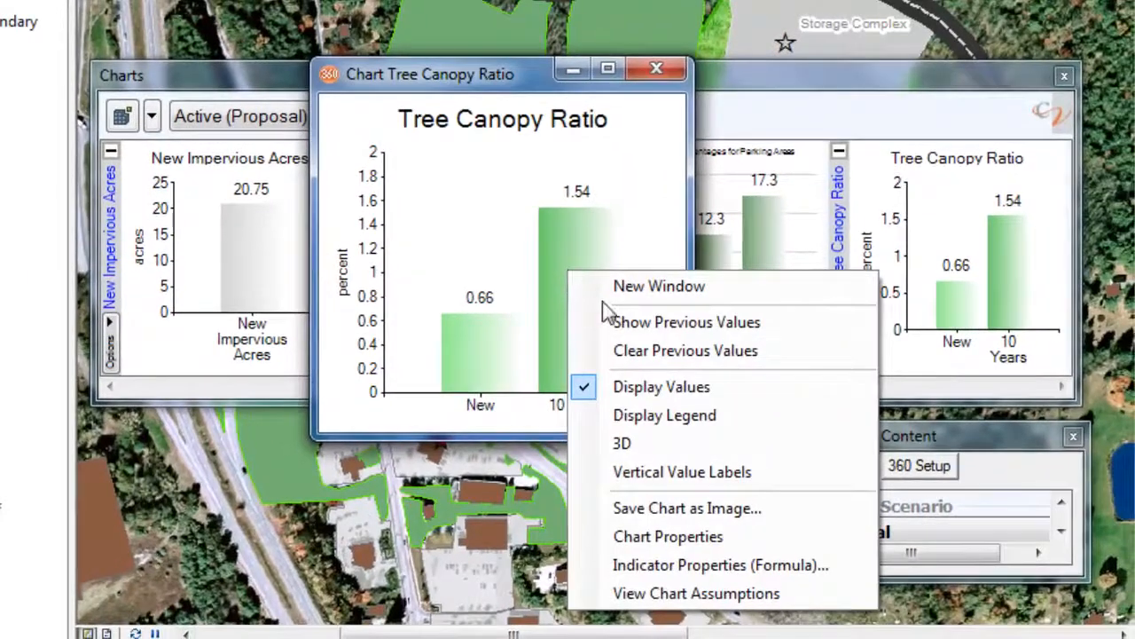
click(710, 593)
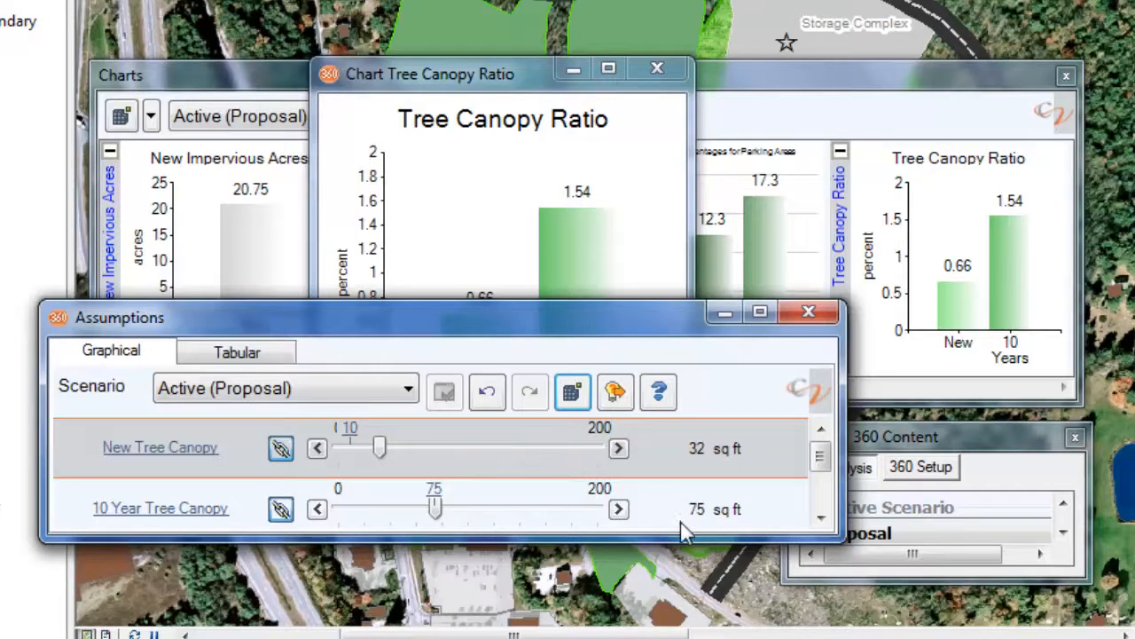
drag(599, 538, 601, 557)
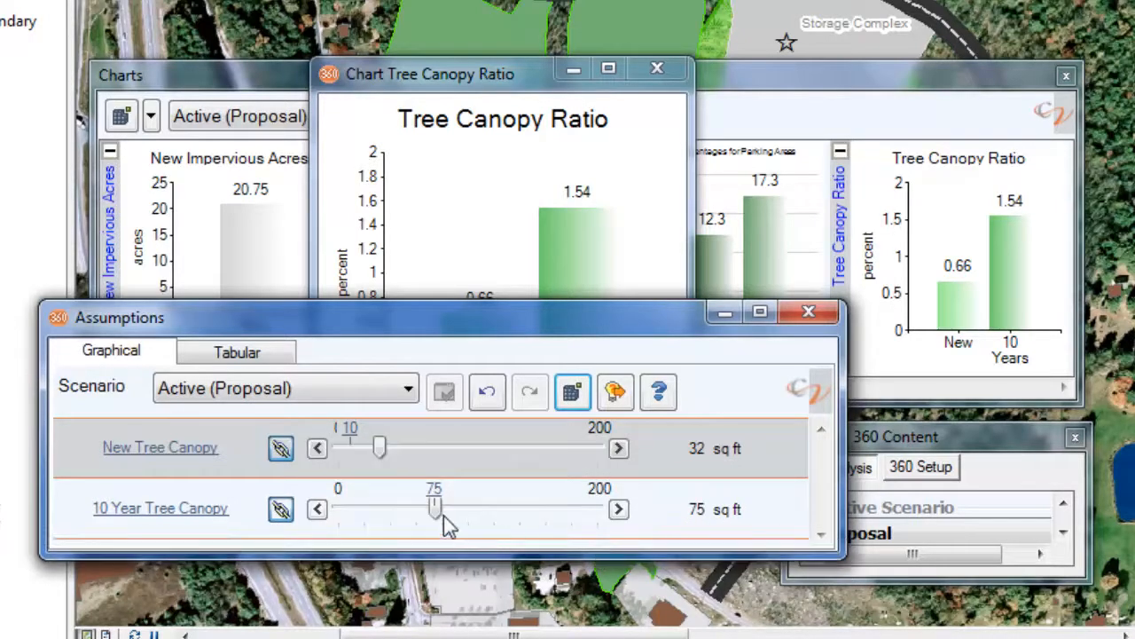
drag(383, 453, 423, 458)
click(445, 391)
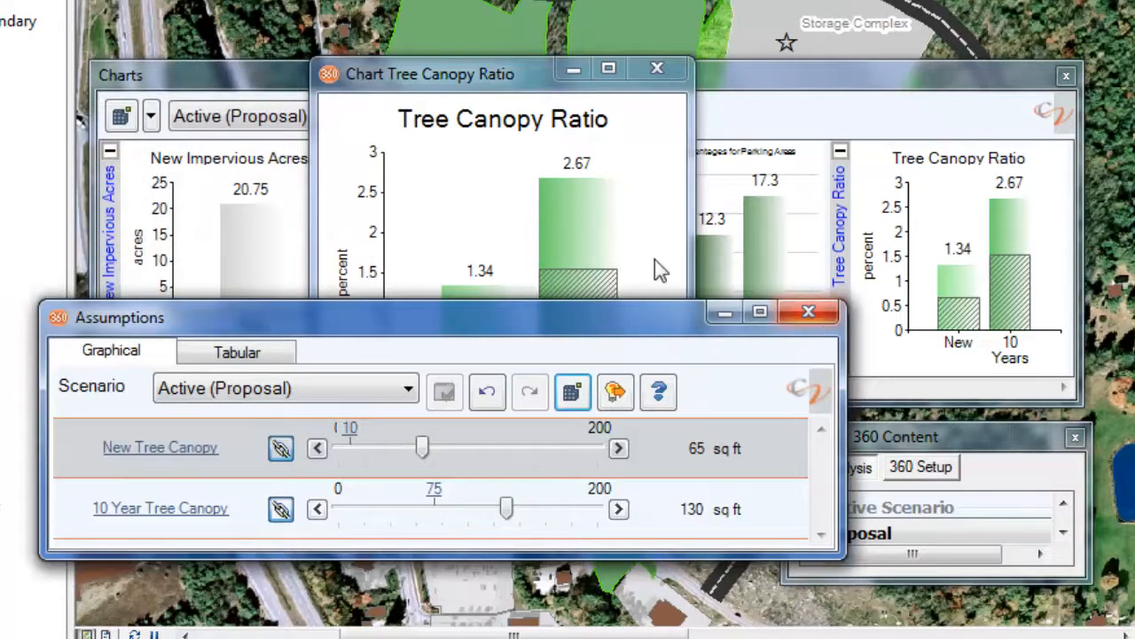
drag(617, 326, 608, 452)
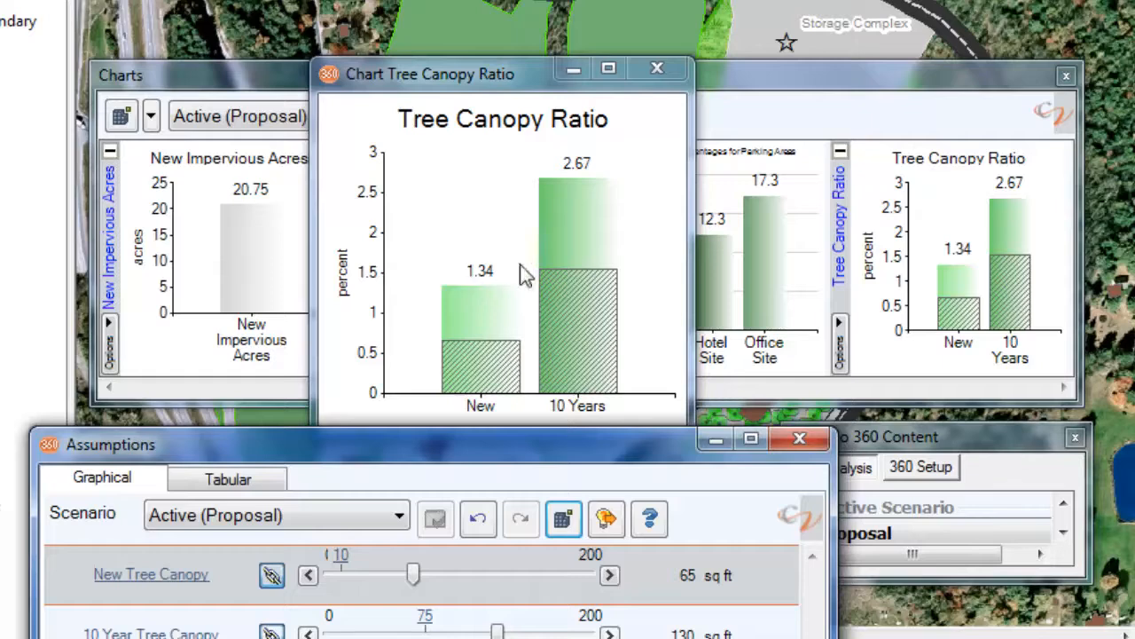
mouse_move(577, 189)
Step: Move the Scenario 360 Content window higher over the map and enlarge it to show all its analysis tools
click(992, 442)
drag(962, 425, 950, 21)
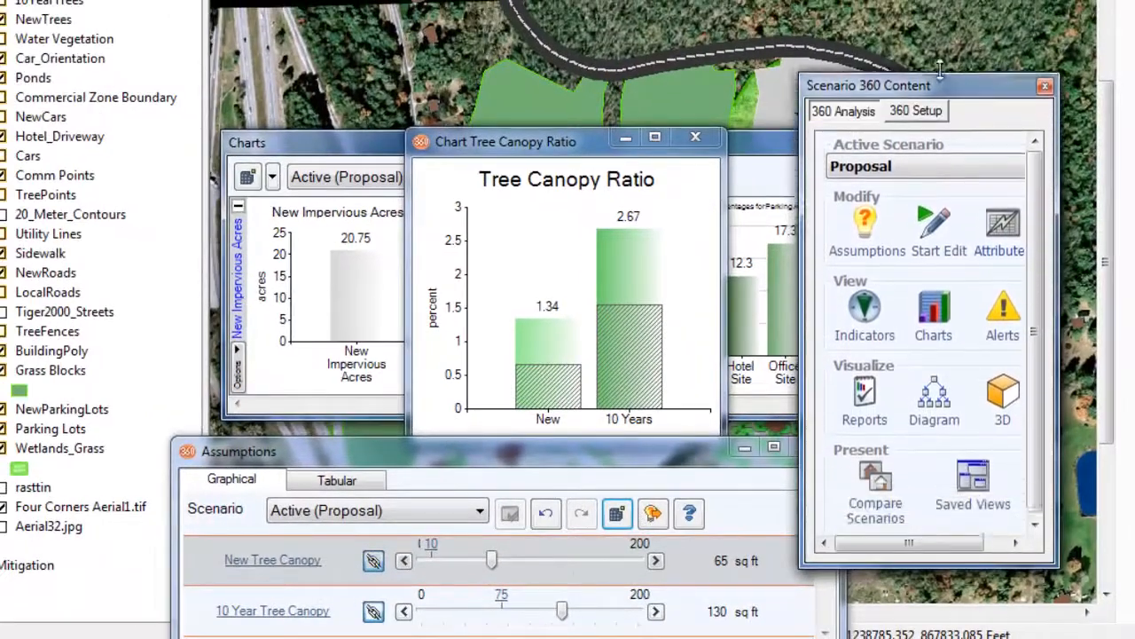
drag(941, 67, 941, 41)
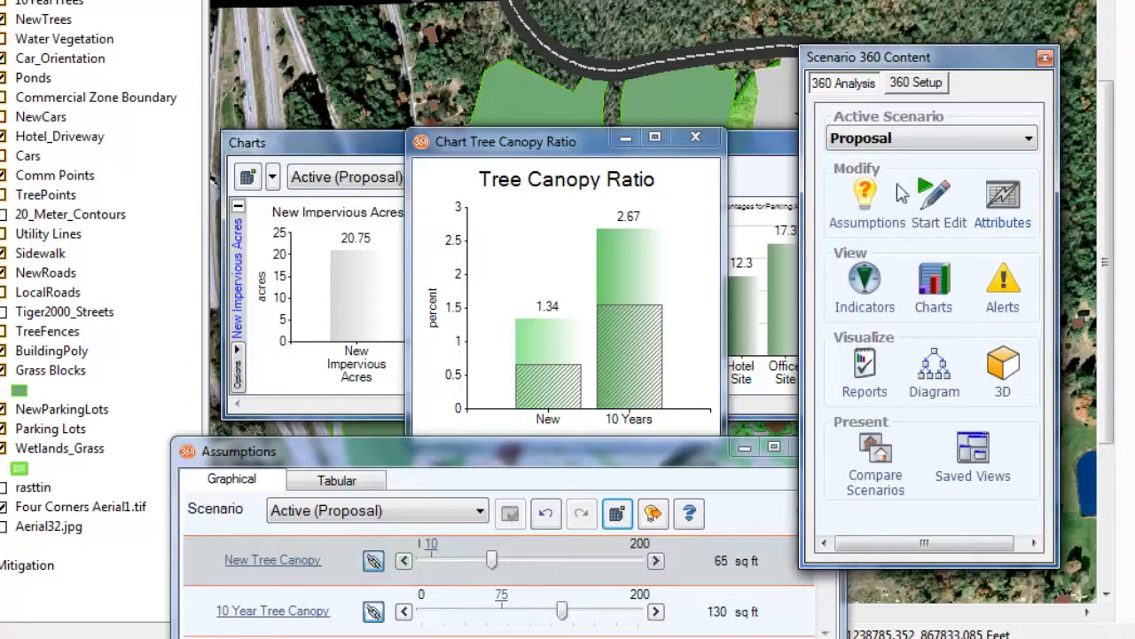
Step: Open the analysis's indicator list from the setup work flow and place its window over the charts
click(917, 84)
click(852, 116)
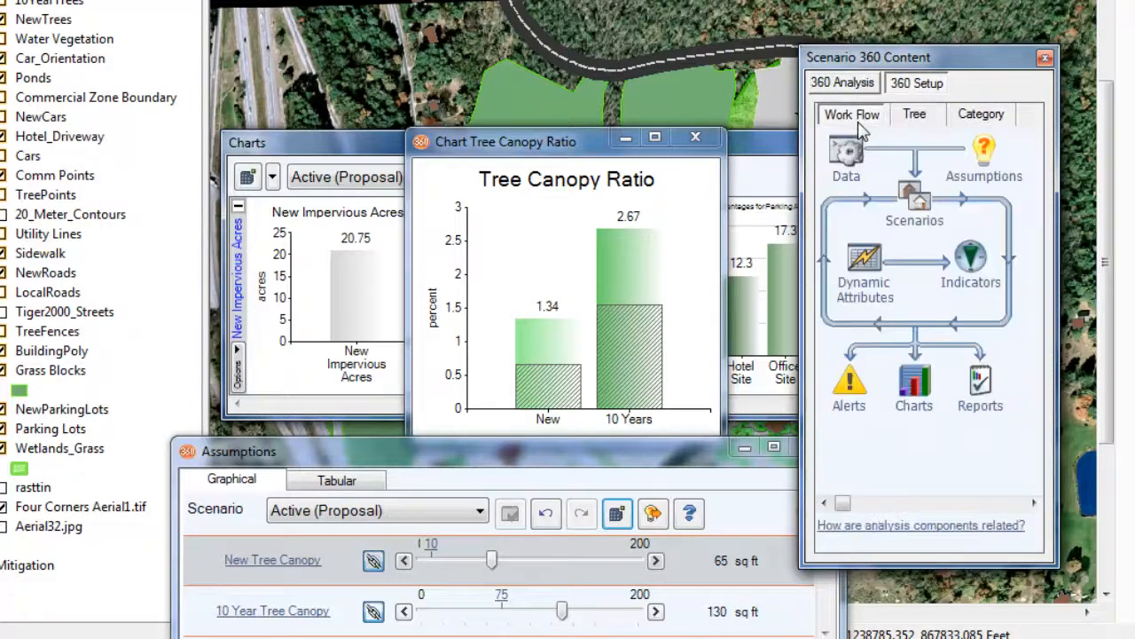
click(972, 259)
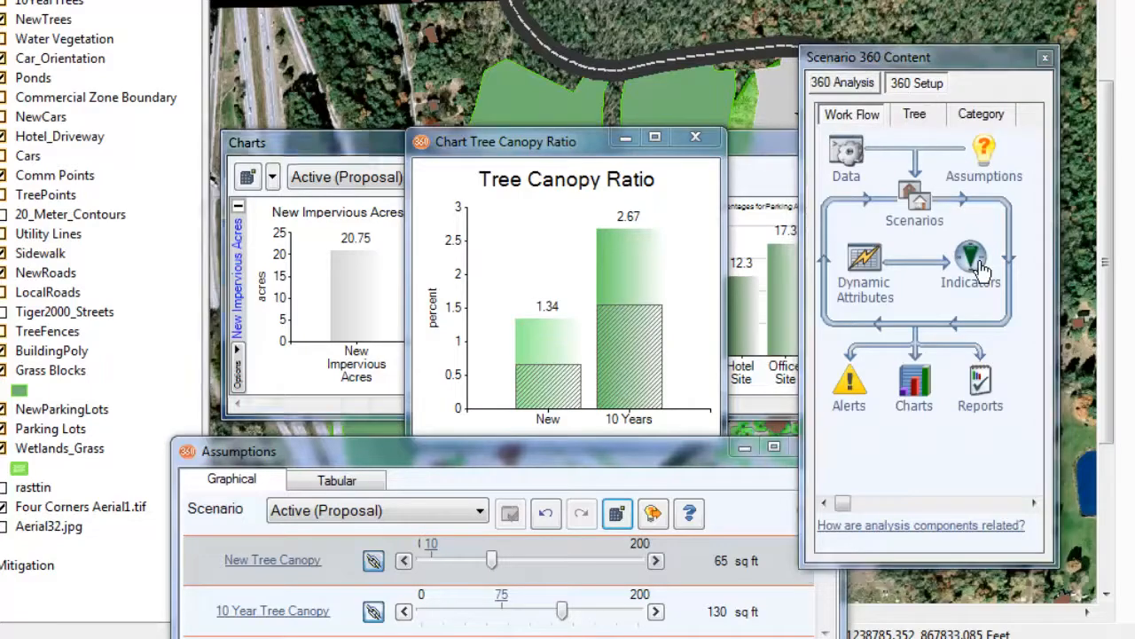
drag(180, 9, 699, 91)
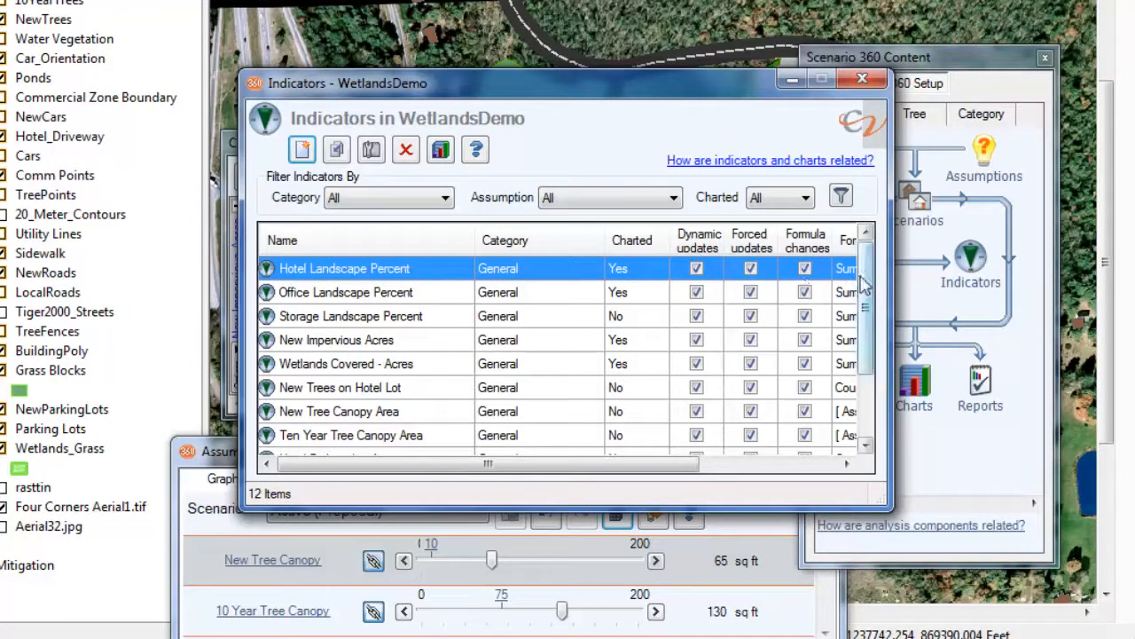
Step: Open the formula of the Tree Canopy Ratio - 10 Years indicator in the formula editor
drag(866, 299, 869, 373)
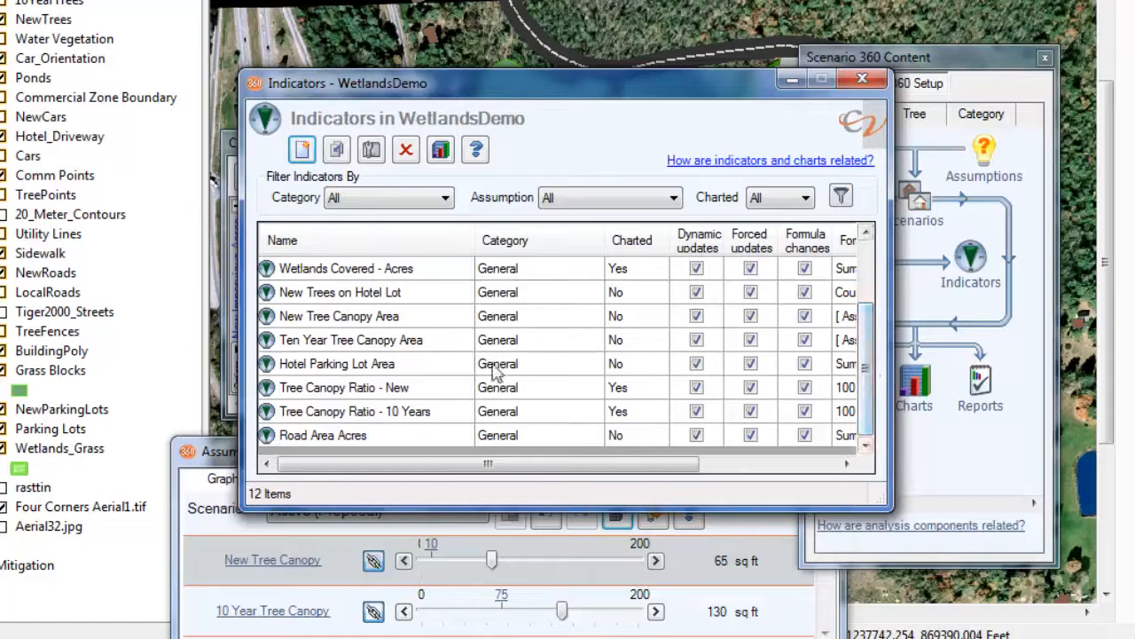
double_click(365, 417)
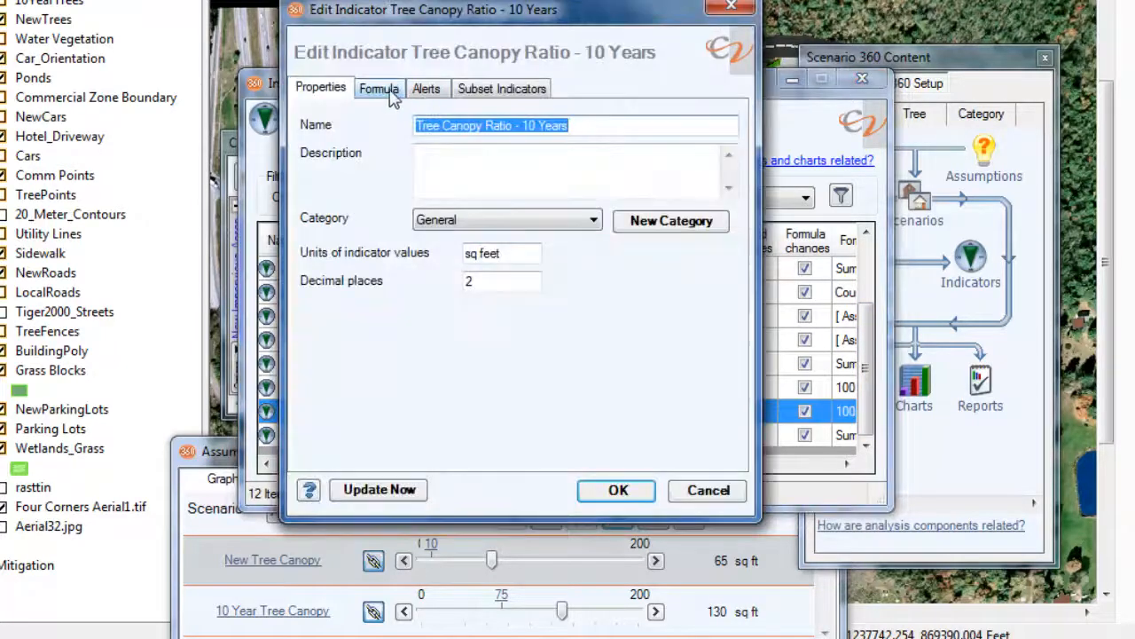
click(388, 94)
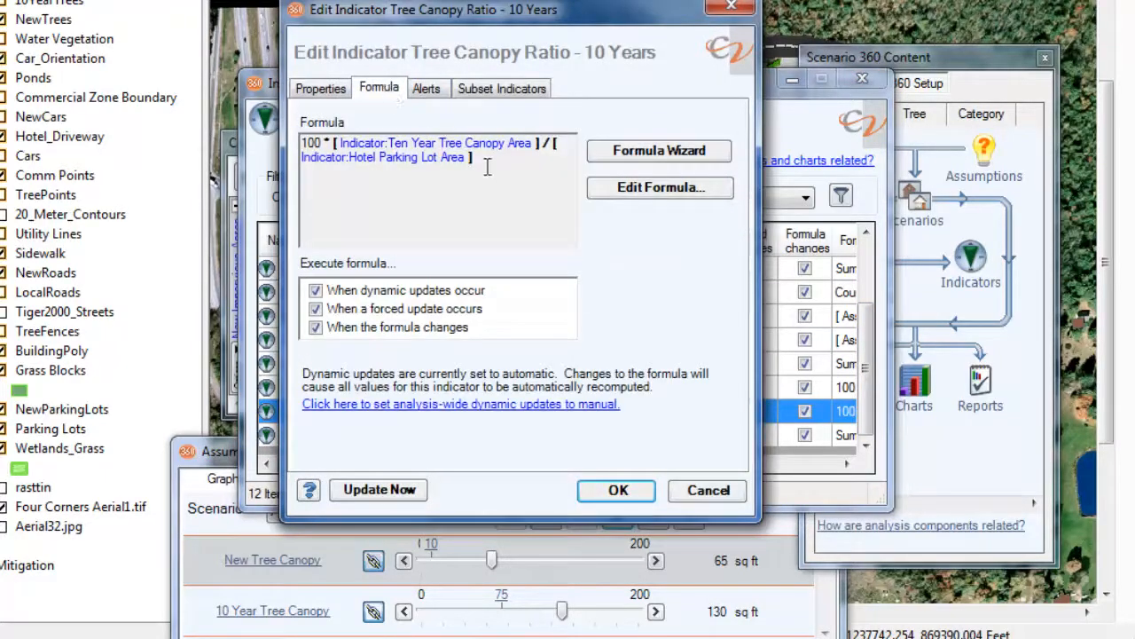
click(640, 196)
click(640, 190)
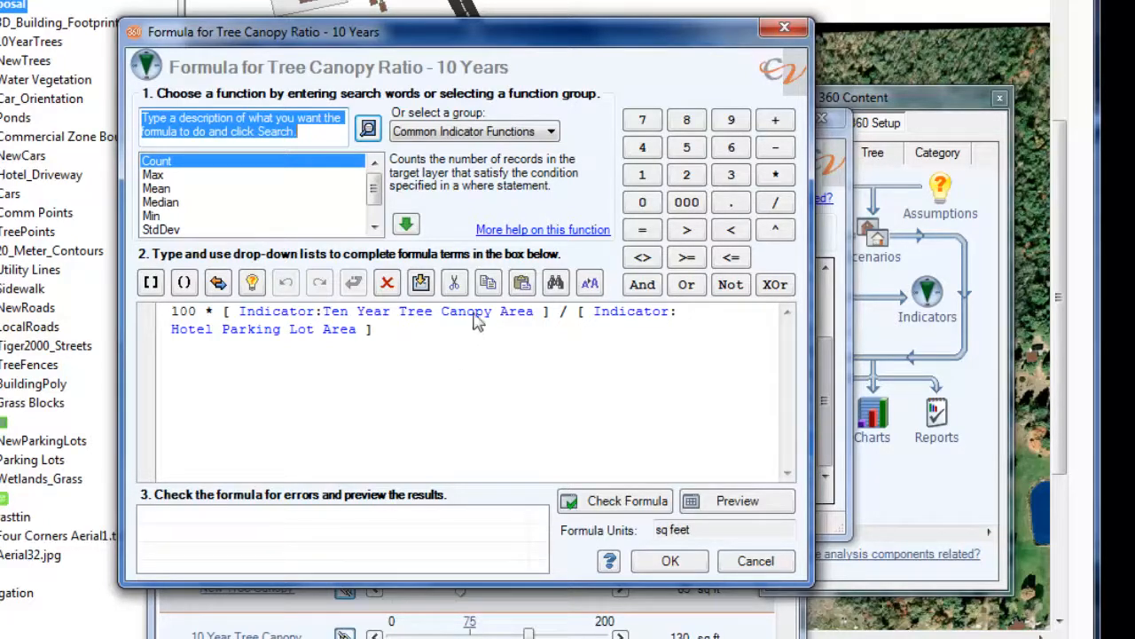
Step: List all formula function groups and review the descriptions of functions such as AngleTo, AvgDistance and StdDev
click(552, 131)
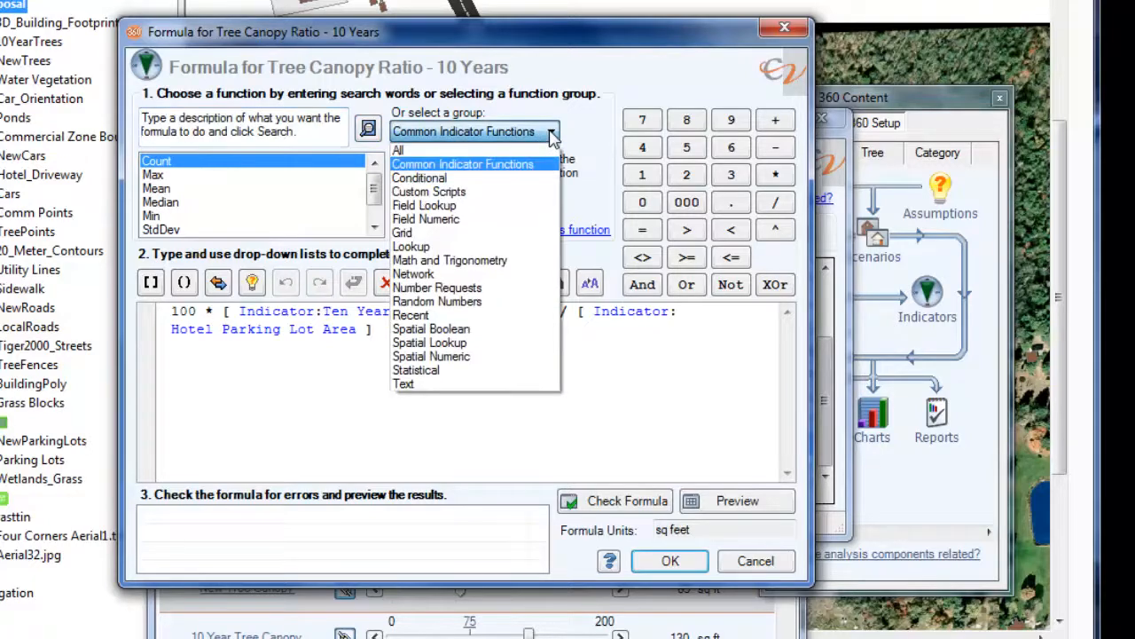
click(522, 153)
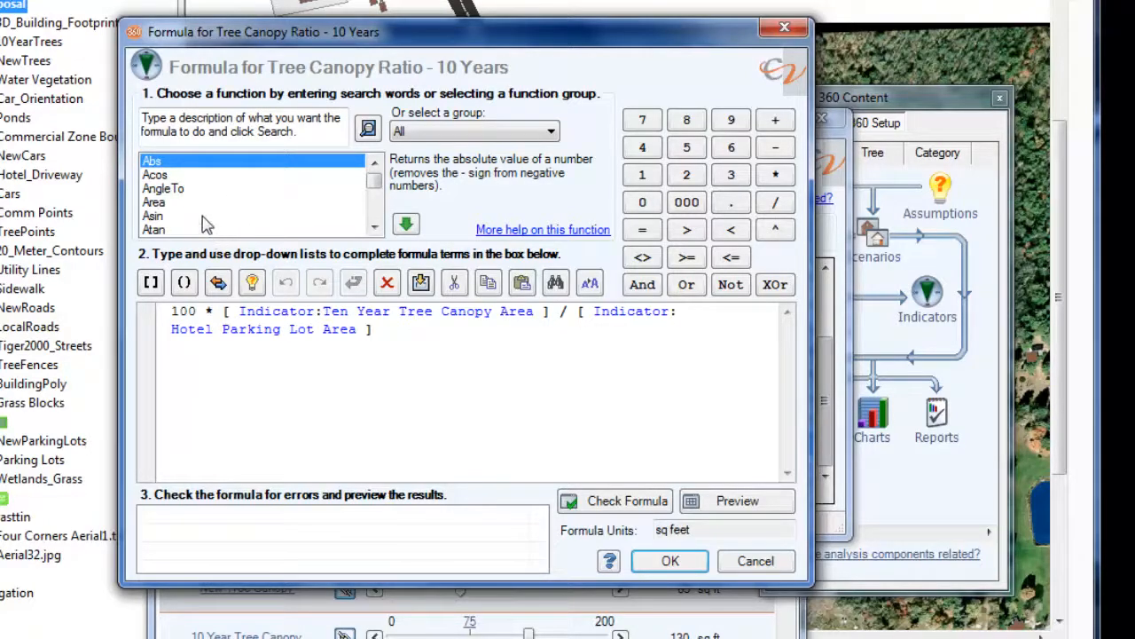
click(209, 188)
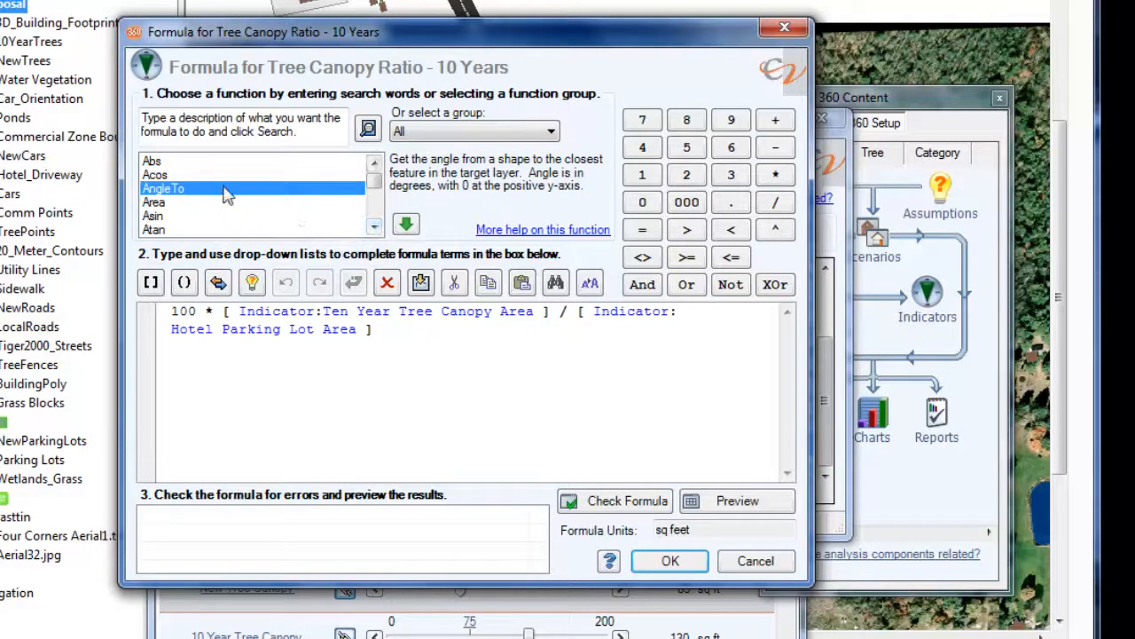
click(374, 228)
click(374, 228)
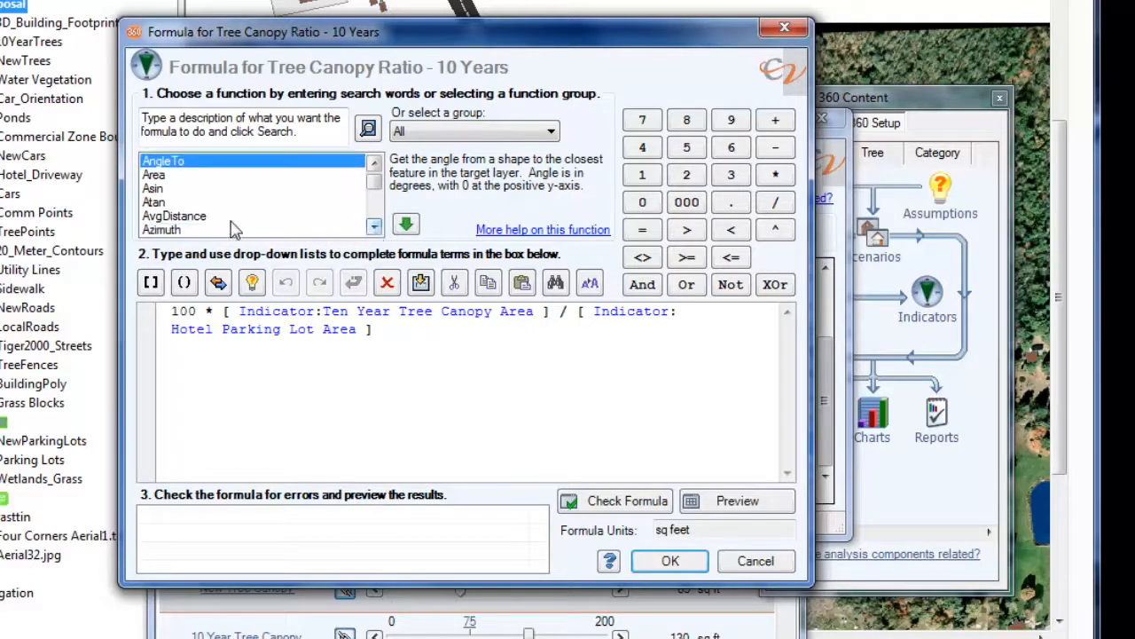
click(229, 220)
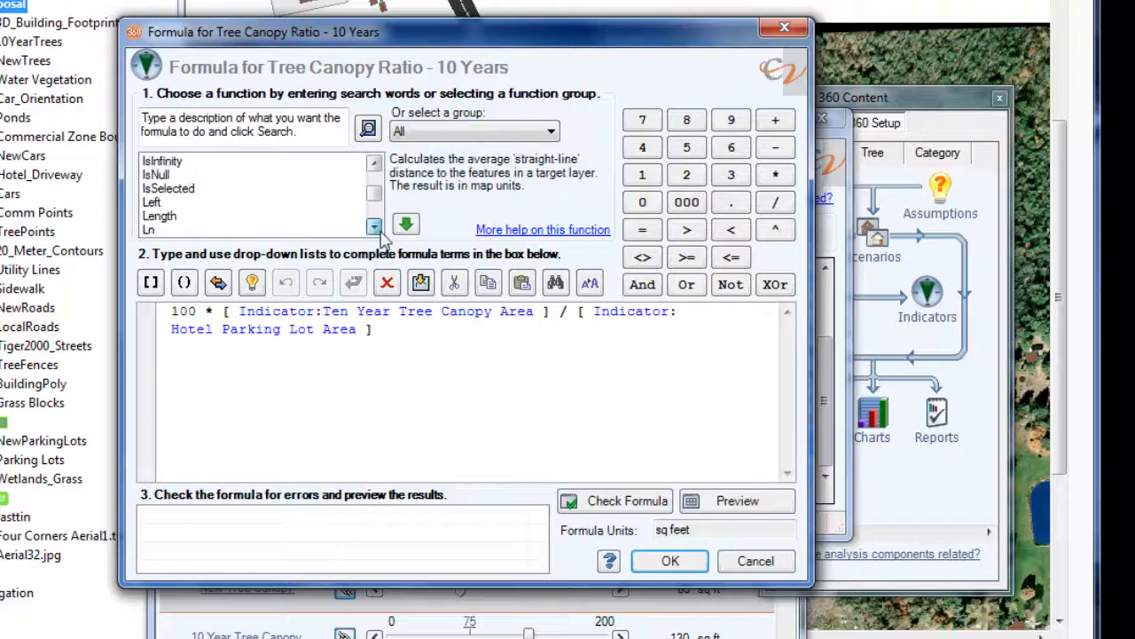
click(379, 231)
click(380, 231)
drag(380, 233, 379, 233)
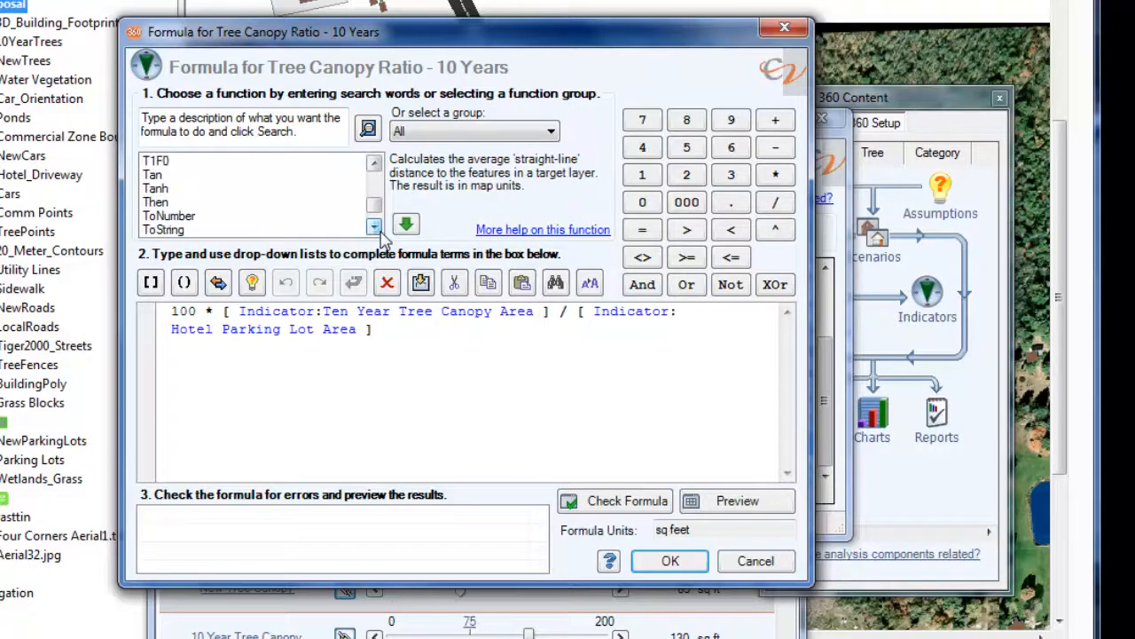
click(374, 166)
click(374, 169)
click(180, 162)
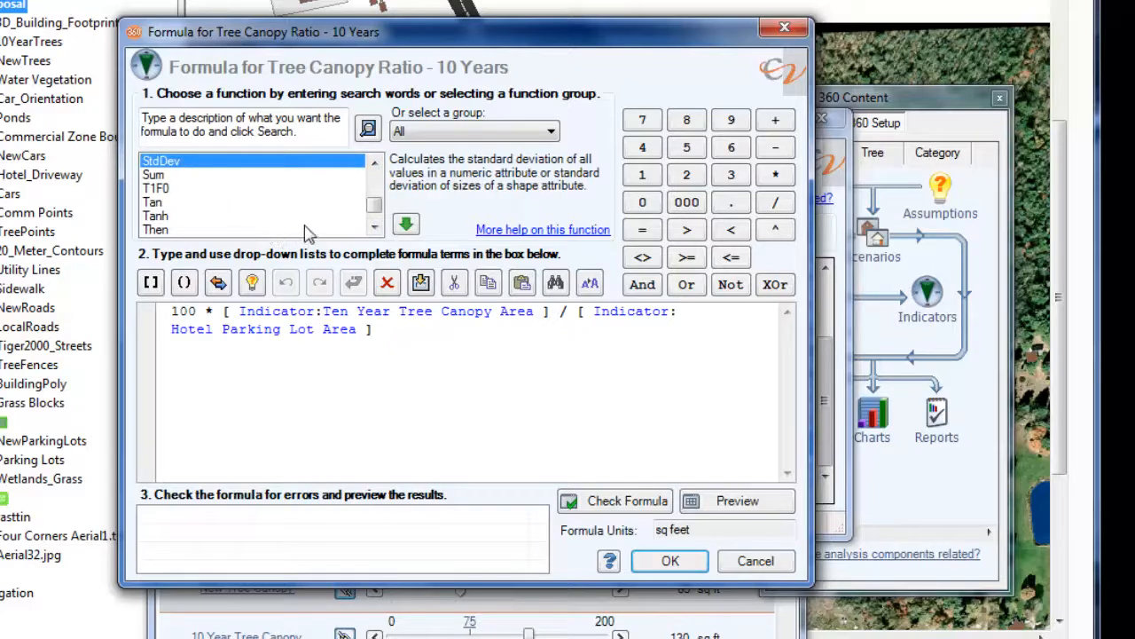
Step: Leave the Tree Canopy Ratio - 10 Years formula unchanged and open the New Impervious Acres indicator's formula in the formula editor
click(763, 569)
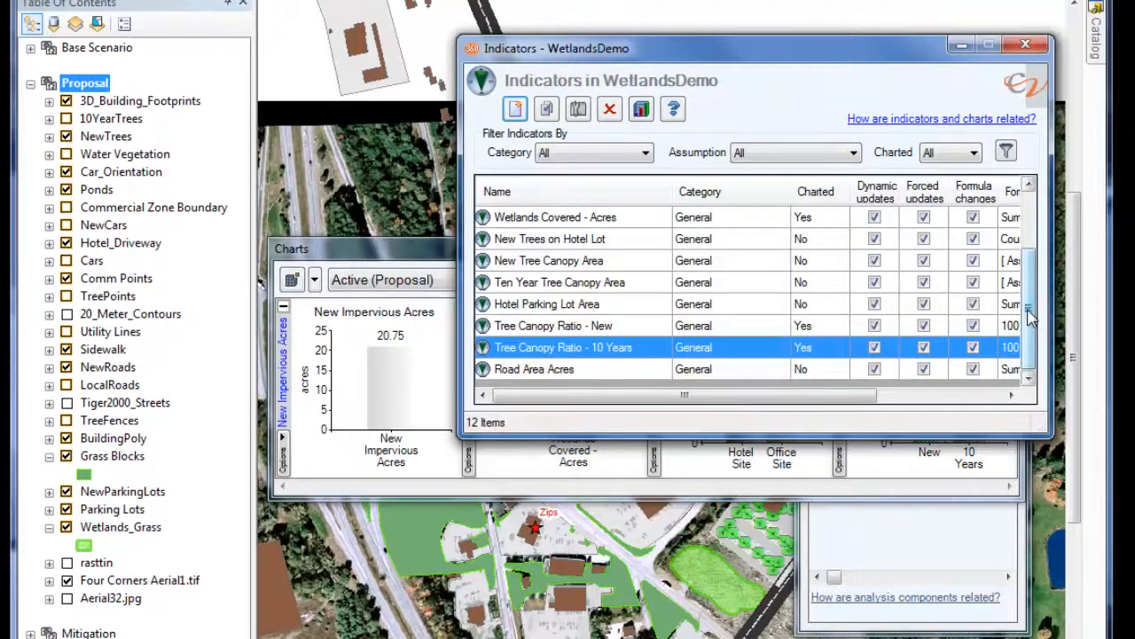
scroll(1031, 319, up, 2)
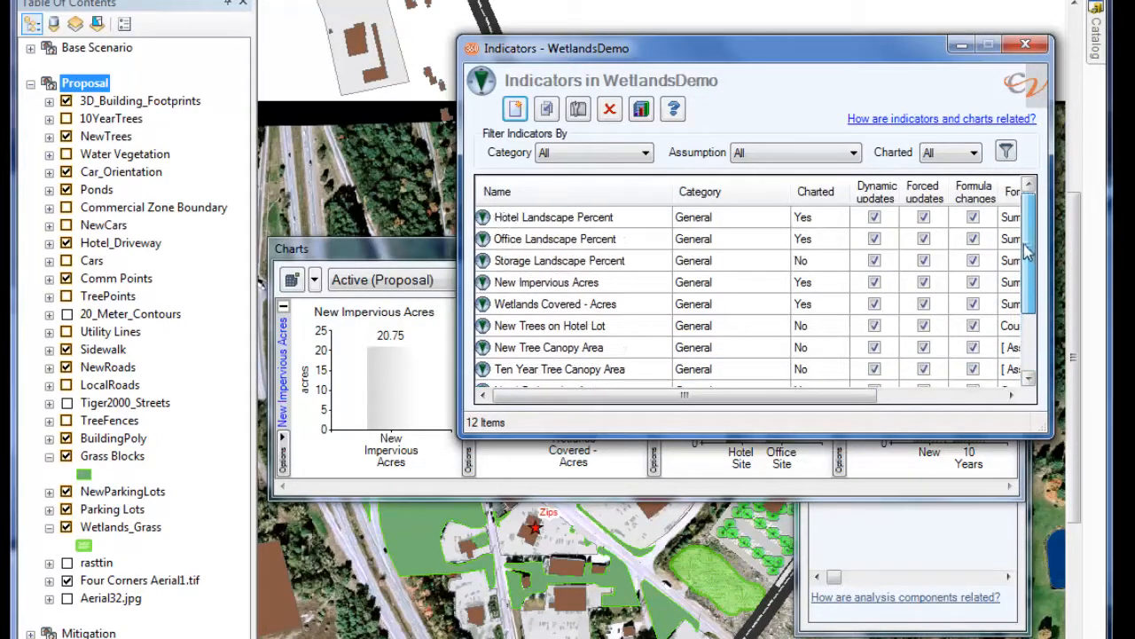
double_click(599, 282)
drag(247, 122, 543, 169)
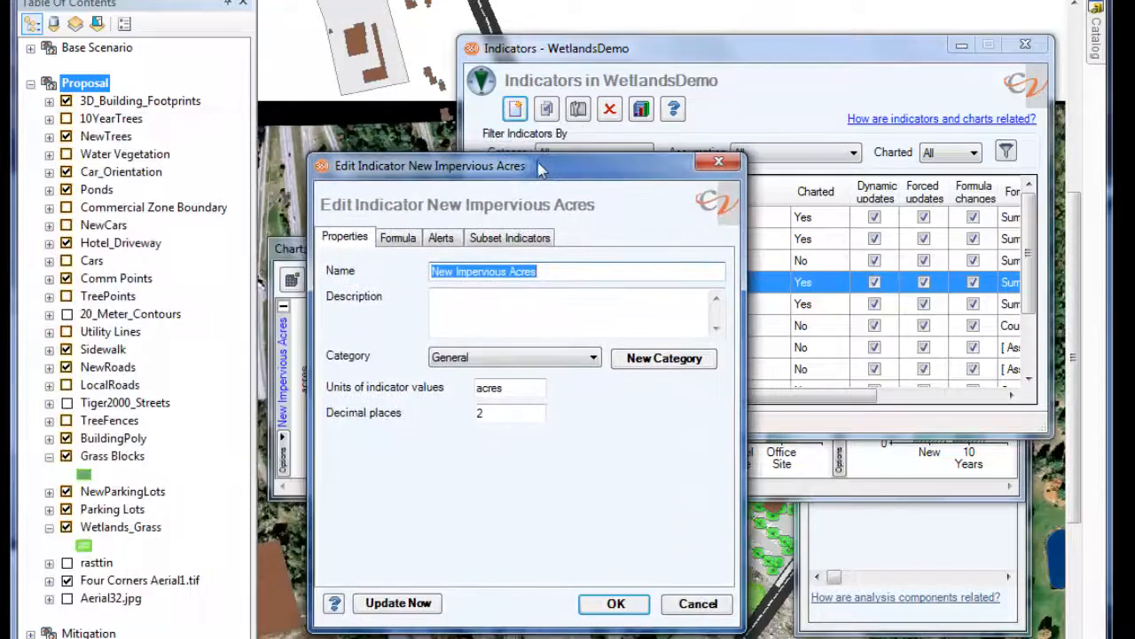
click(410, 238)
click(628, 333)
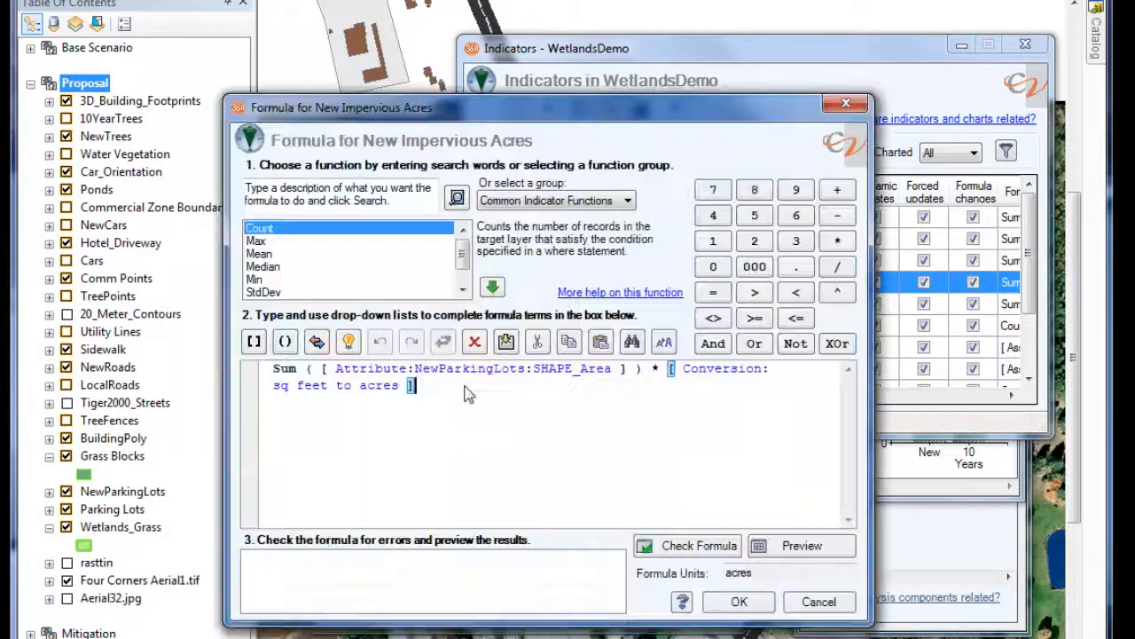
Step: Add the Road Area Acres indicator to the end of the New Impervious Acres formula, check it for errors and accept it
text(+)
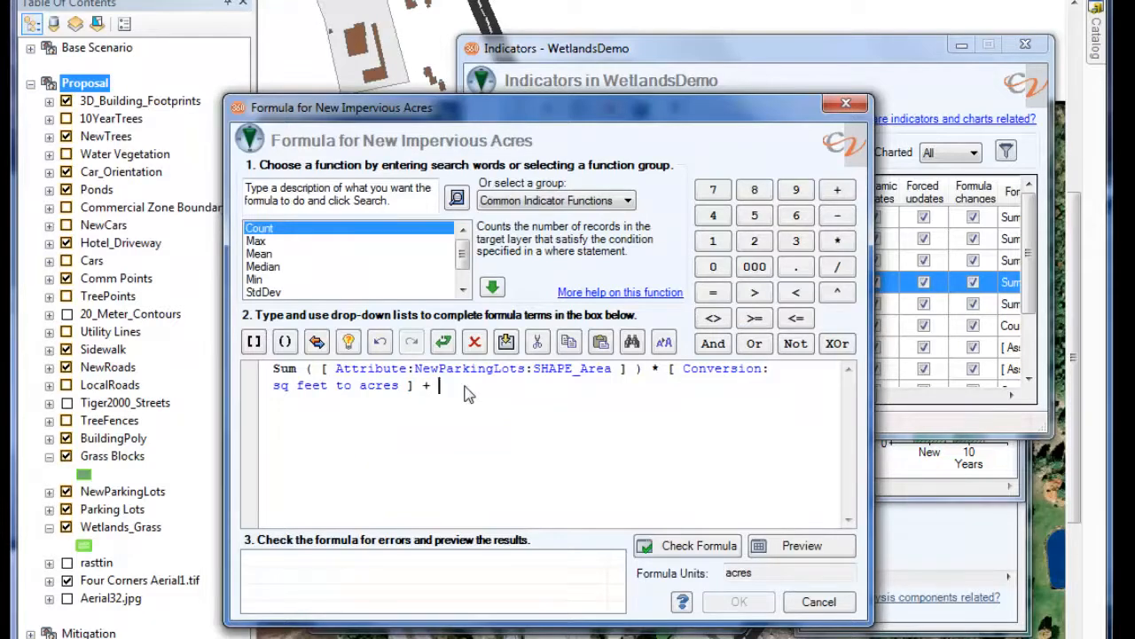
click(253, 342)
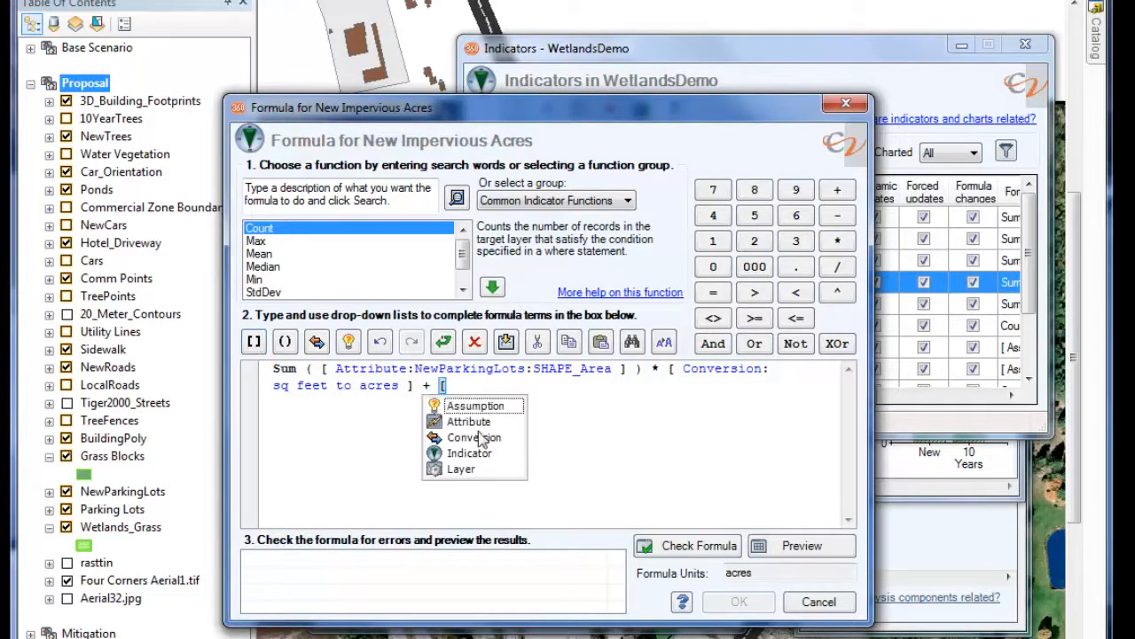
click(483, 457)
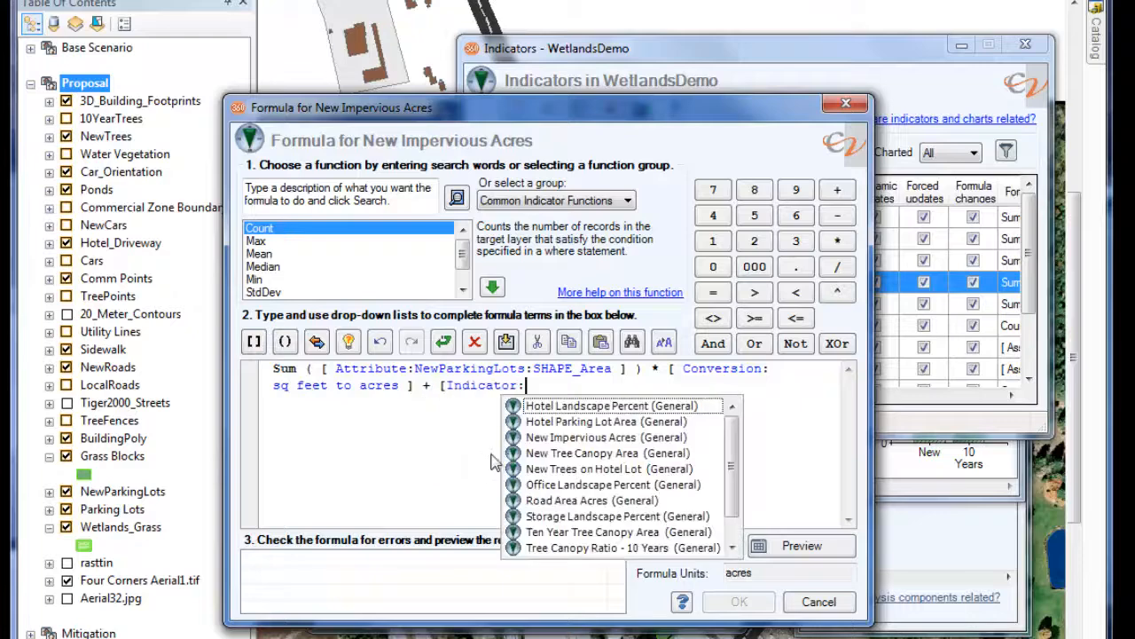
scroll(666, 506, down, 2)
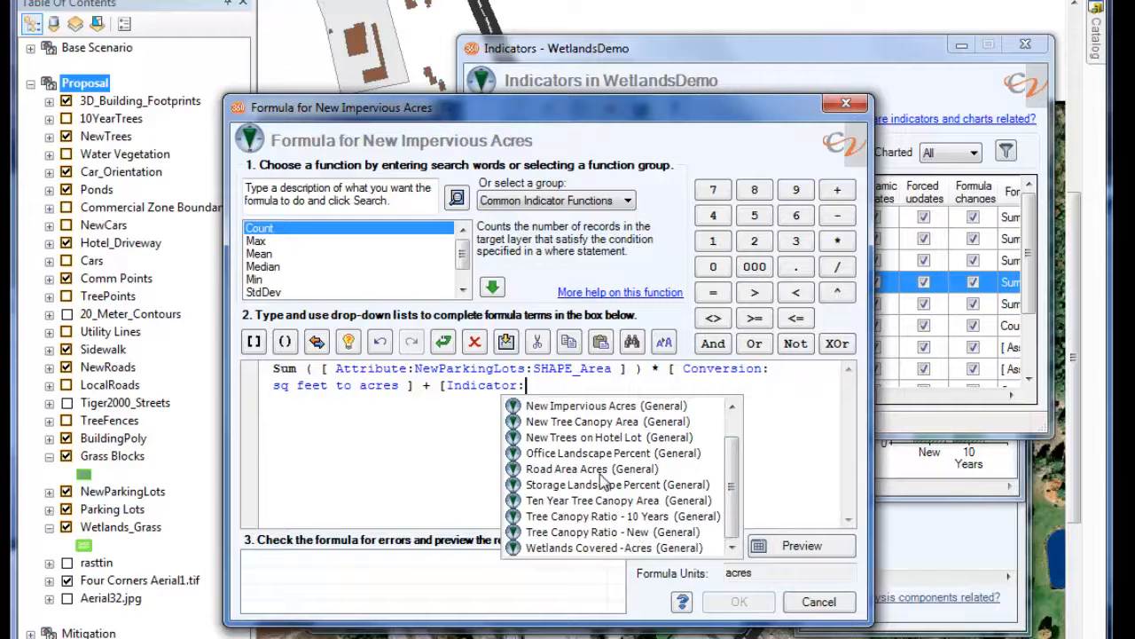
click(600, 469)
click(675, 557)
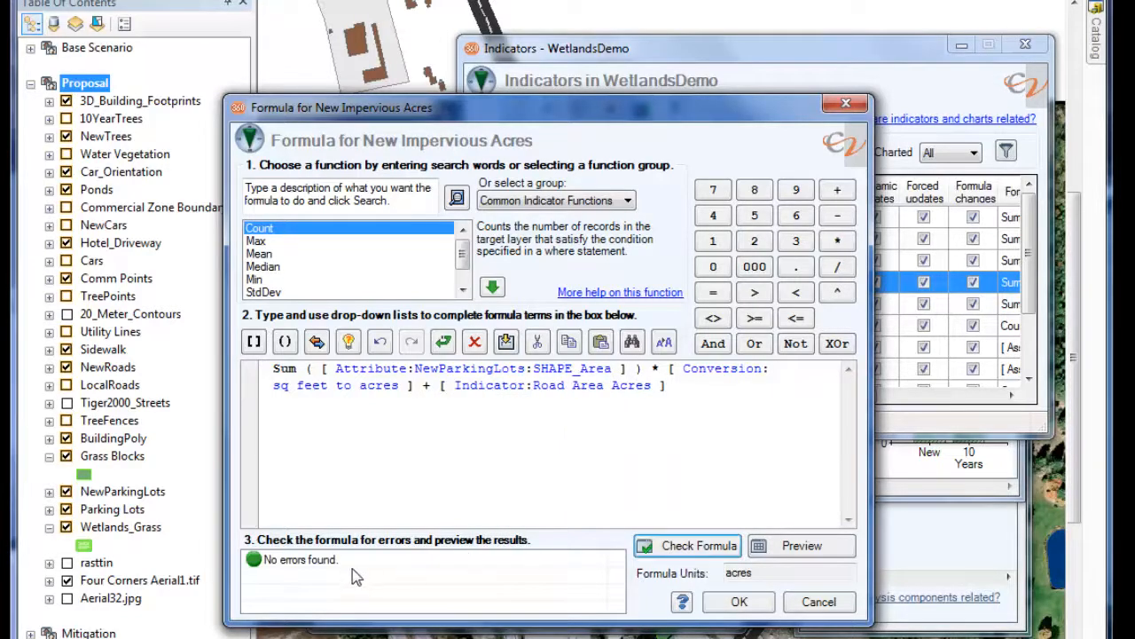
click(744, 609)
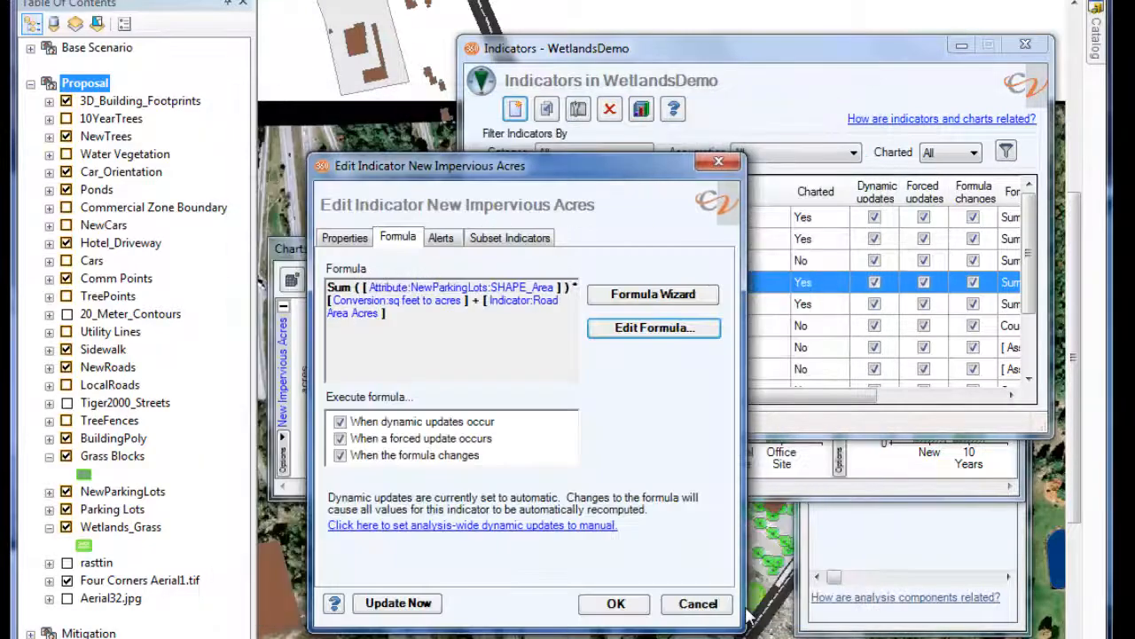
Step: Apply the edited New Impervious Acres indicator, then close the indicator list and move the Charts window lower over the map
drag(550, 166, 750, 157)
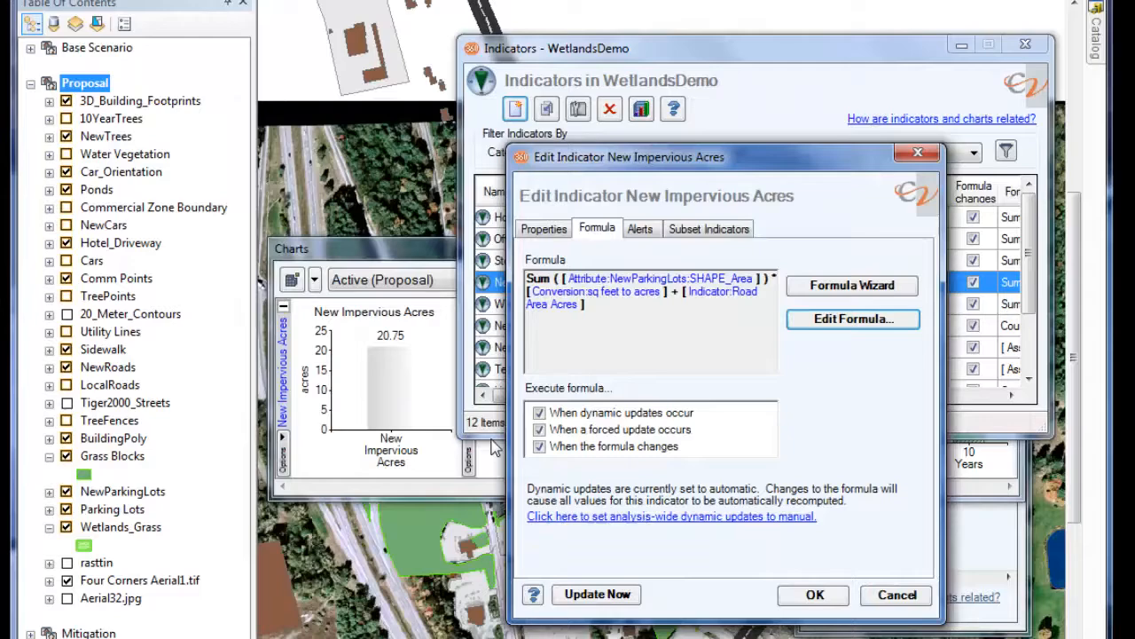
click(816, 595)
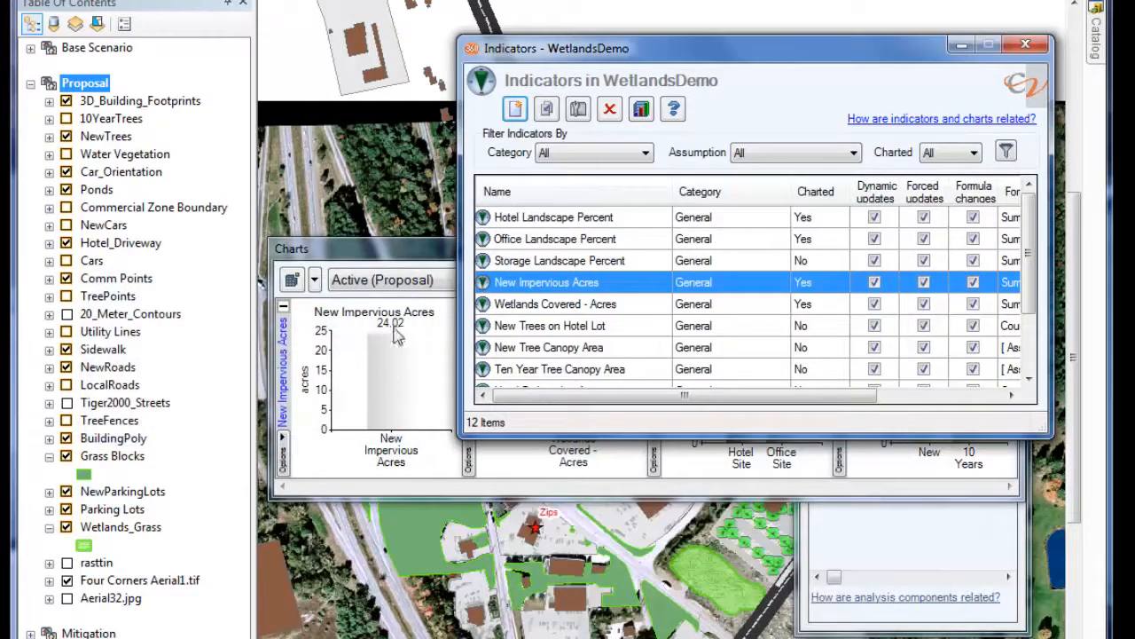
mouse_move(396, 342)
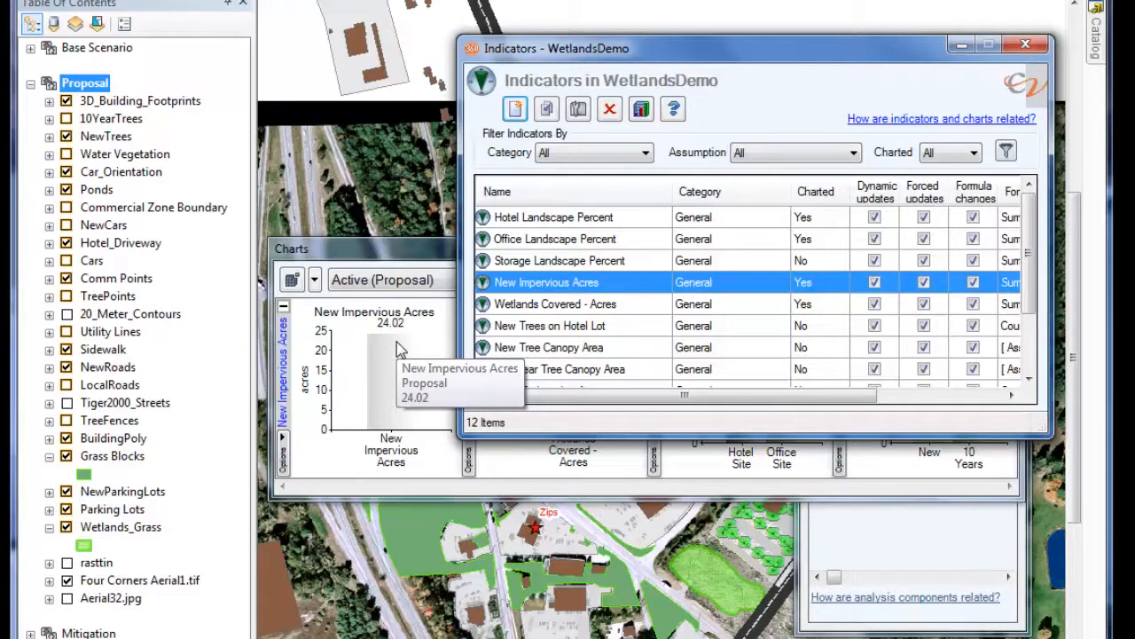
click(1025, 44)
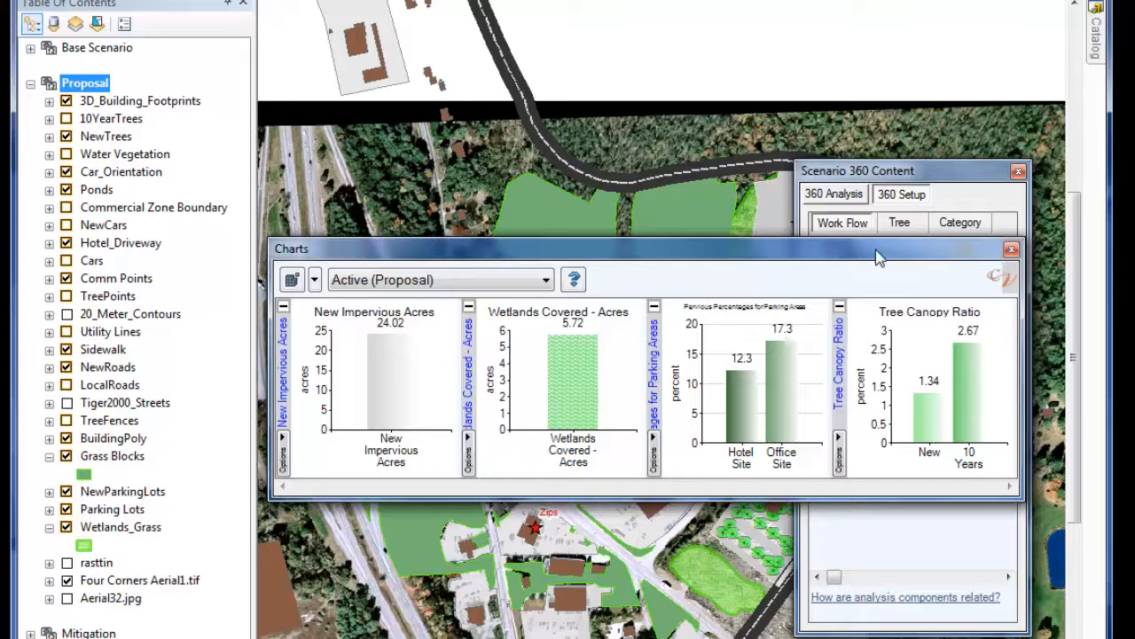
drag(887, 251, 878, 317)
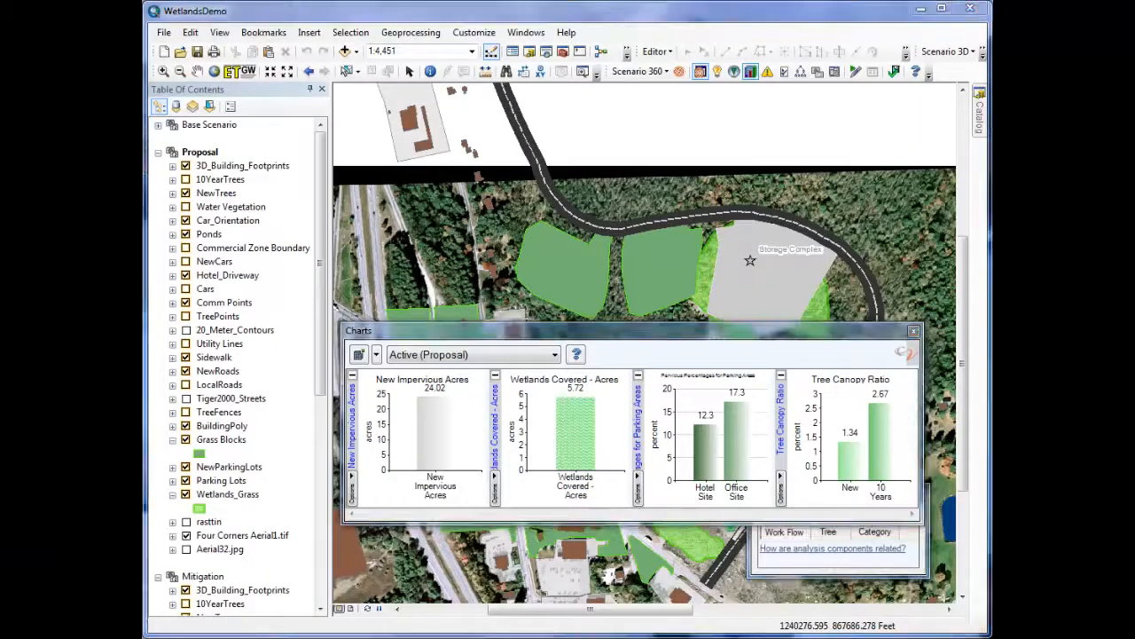
Step: Load the Mitigation at Hotel2 saved view and zoom the scenario comparison in on the parking rows between hotel and restaurant
click(836, 73)
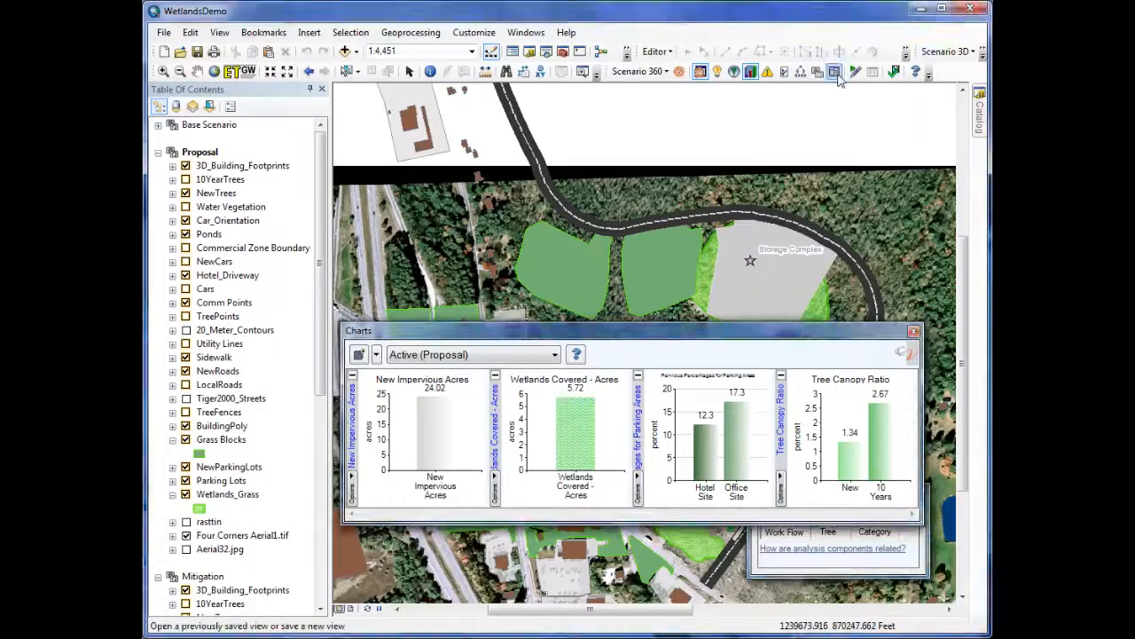
drag(424, 402, 424, 424)
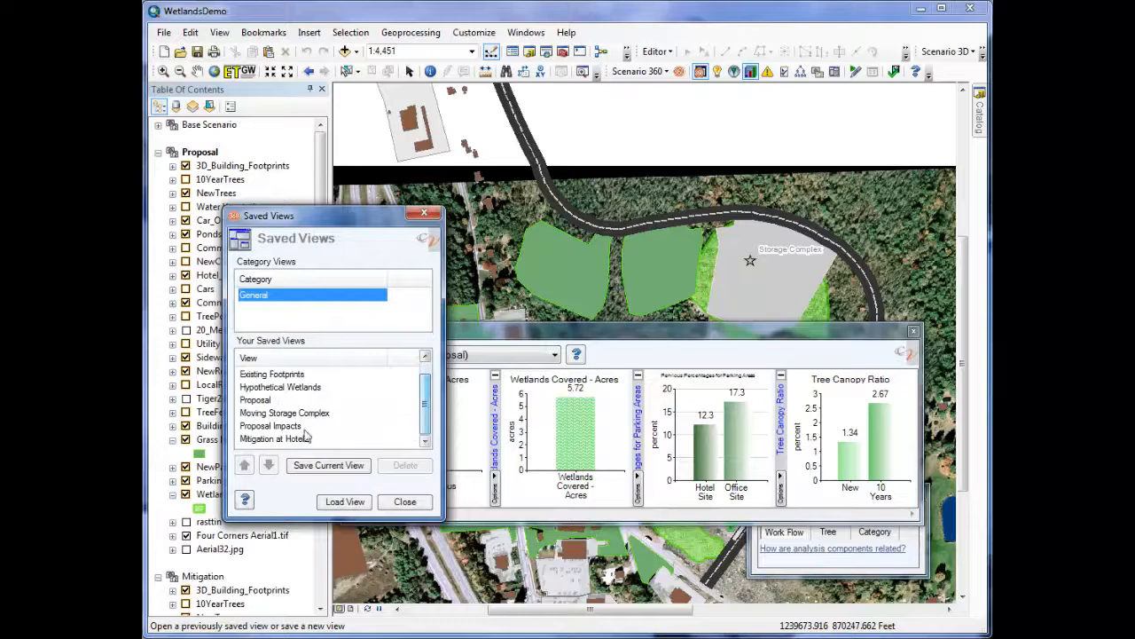
double_click(298, 439)
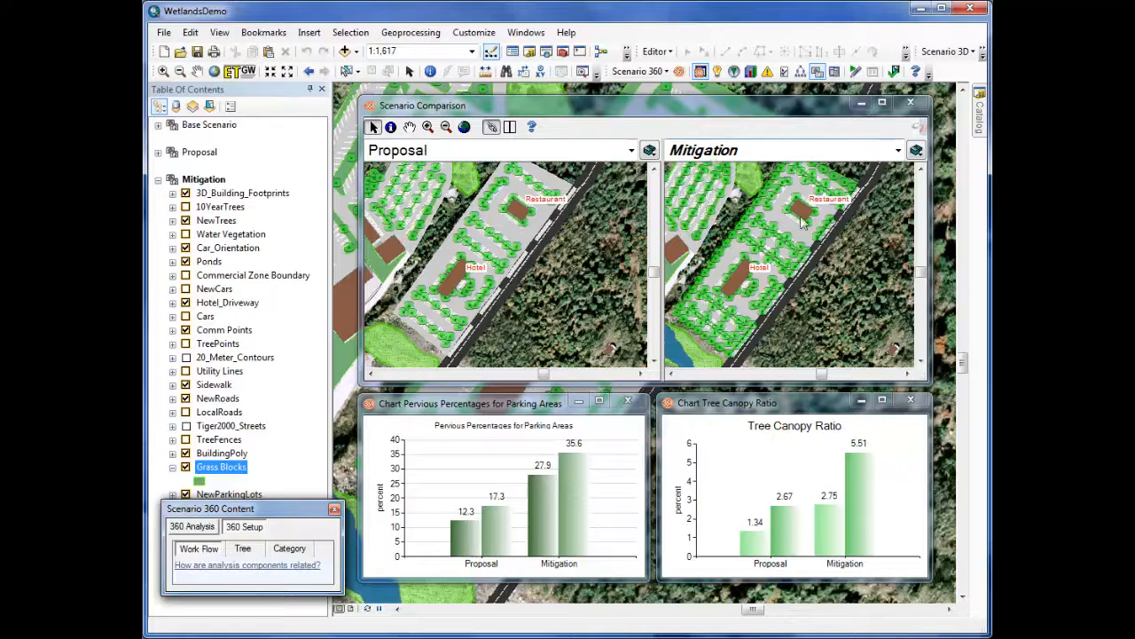
click(428, 127)
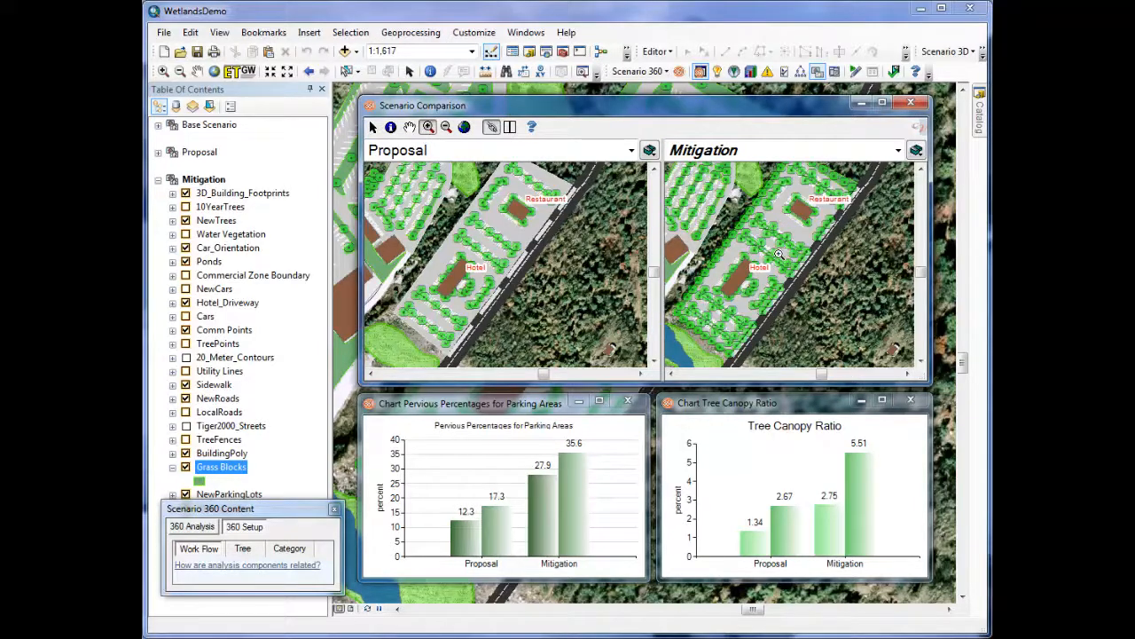
click(779, 255)
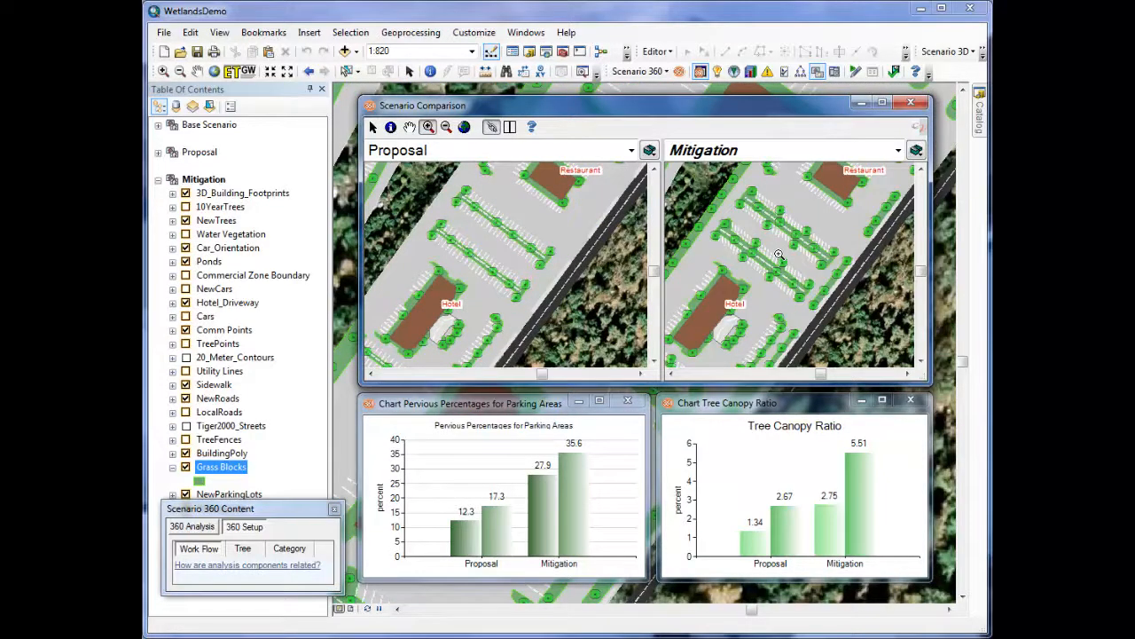
click(779, 255)
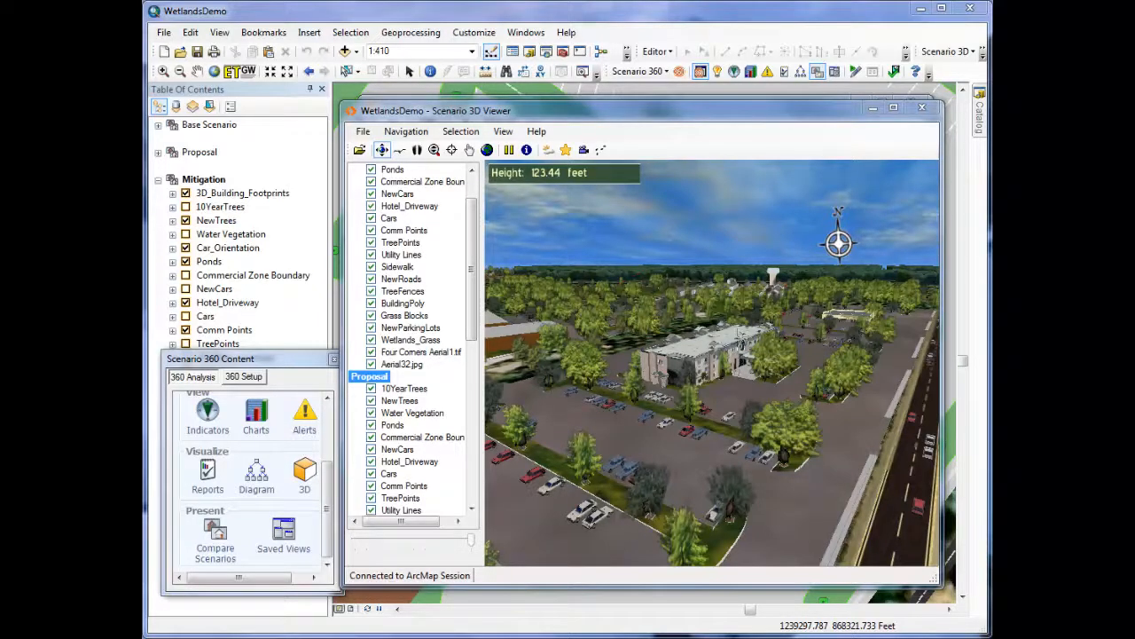
Step: Display the Mitigation scenario in the 3D viewer, then examine the Tree Canopy Ratio chart comparing Proposal and Mitigation
scroll(438, 382, down, 10)
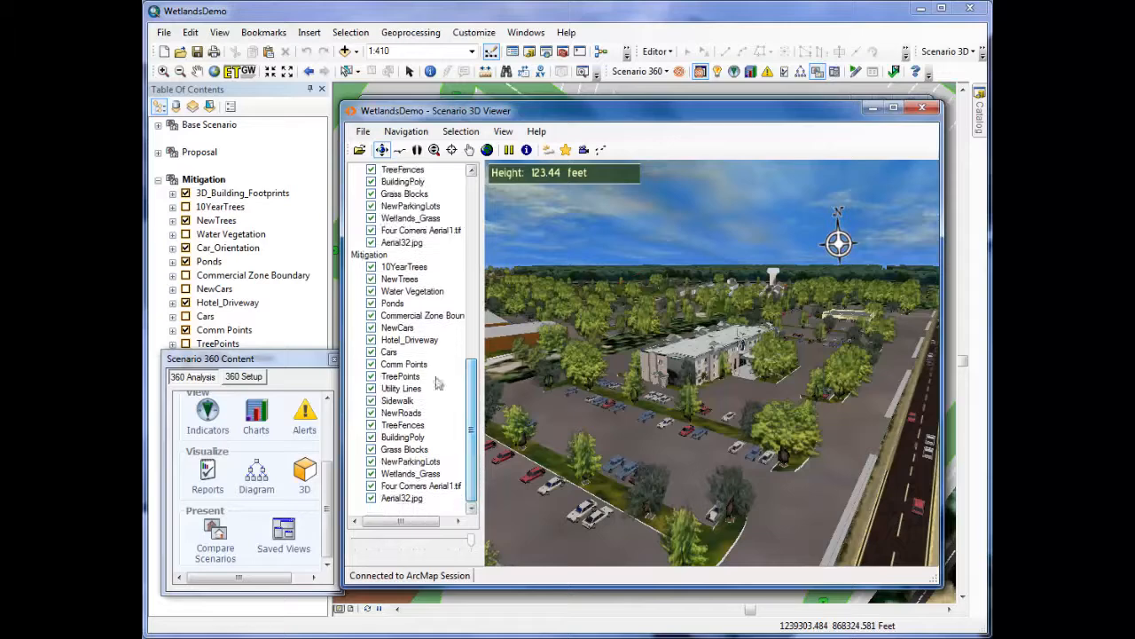
right_click(366, 255)
click(422, 270)
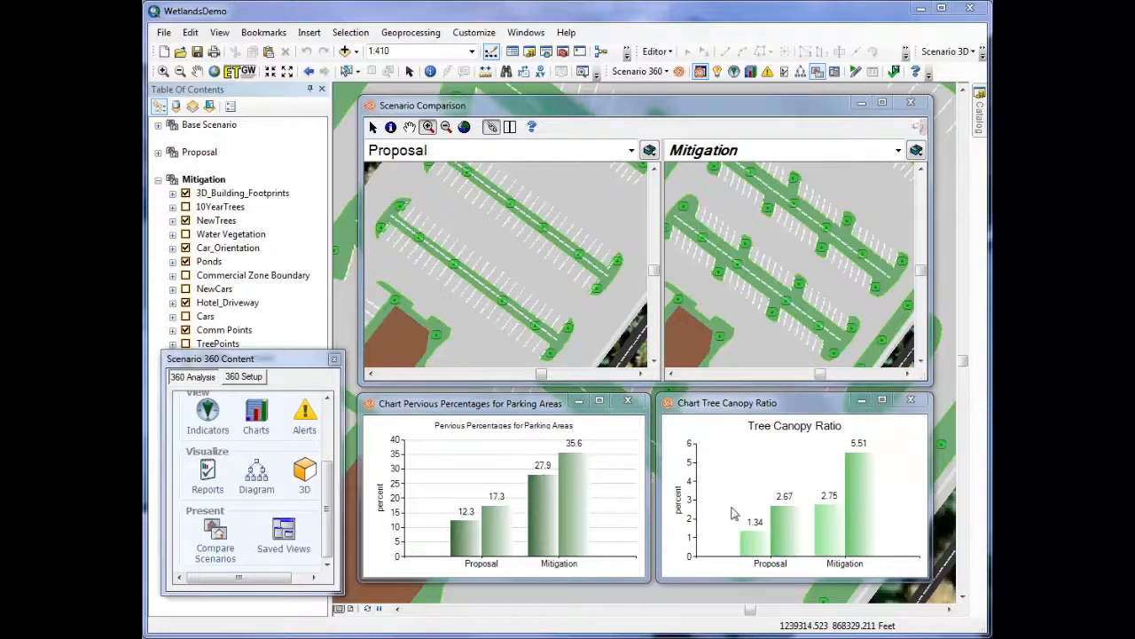
mouse_move(799, 538)
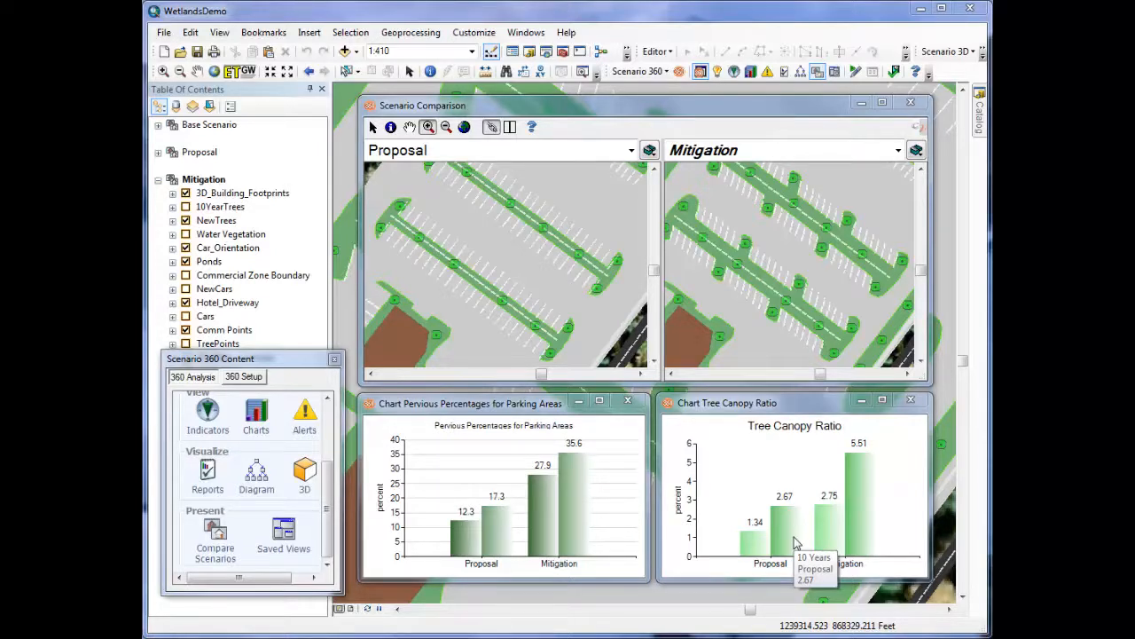
Step: Load the Moving Storage Complex saved view
click(839, 74)
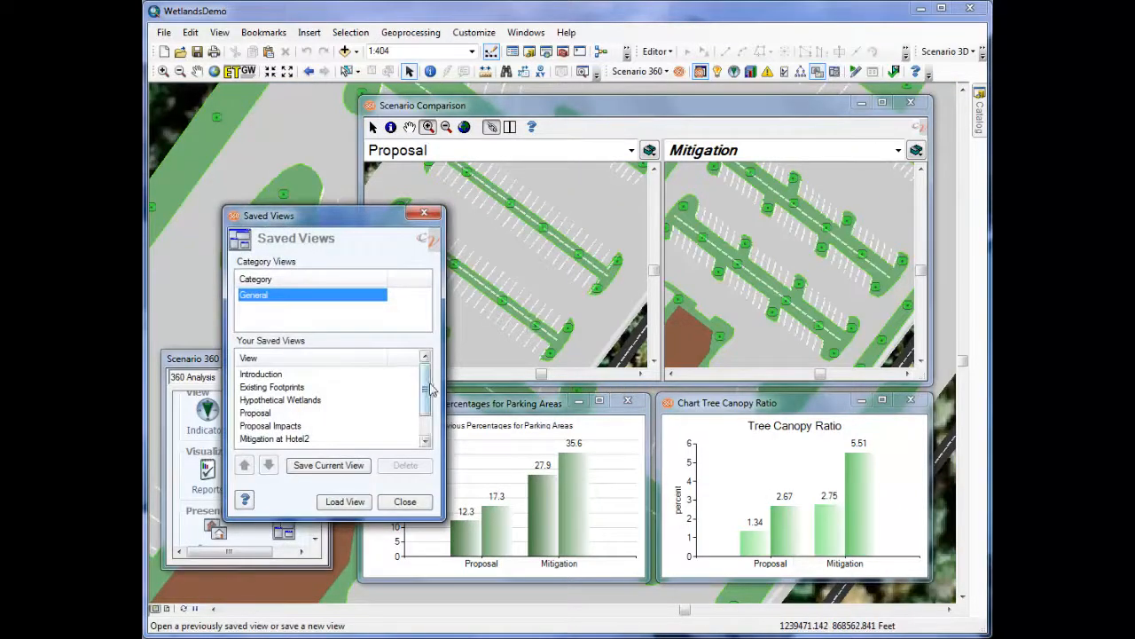
scroll(432, 418, down, 1)
click(343, 439)
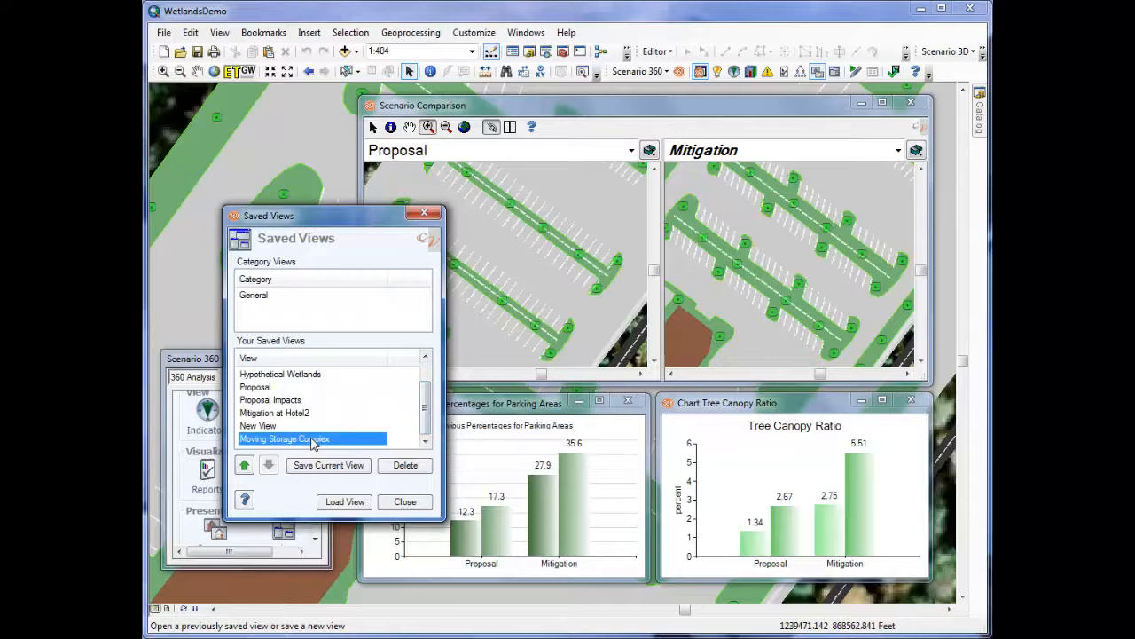
click(343, 502)
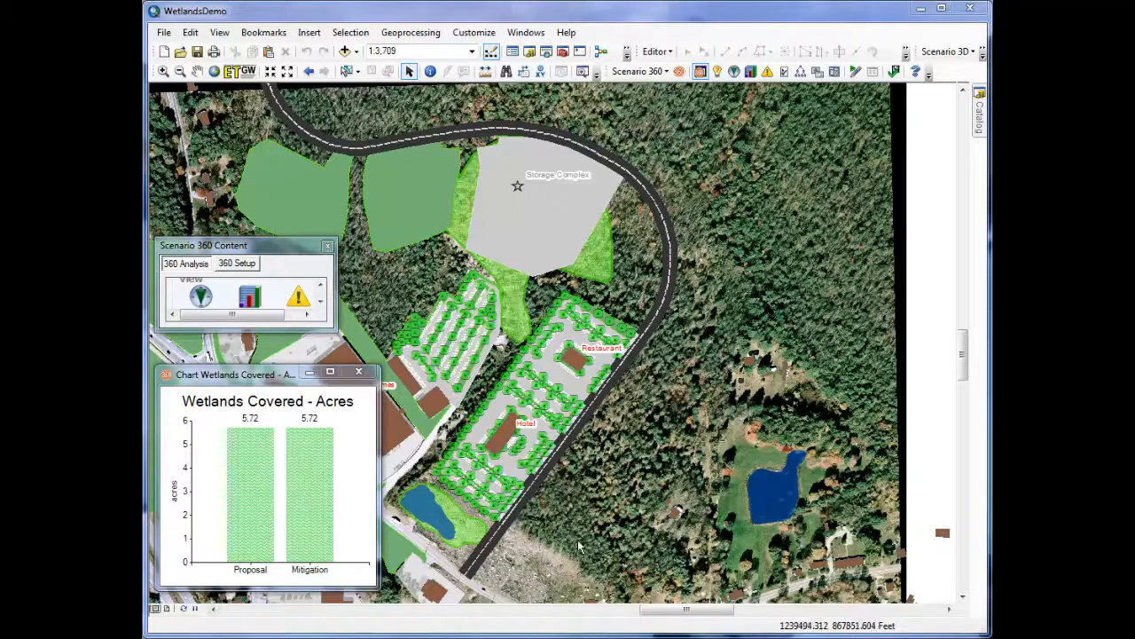
Step: Start editing the Mitigation scenario and move the storage complex lot off the wetlands to the wooded area southeast of the curved road
click(856, 71)
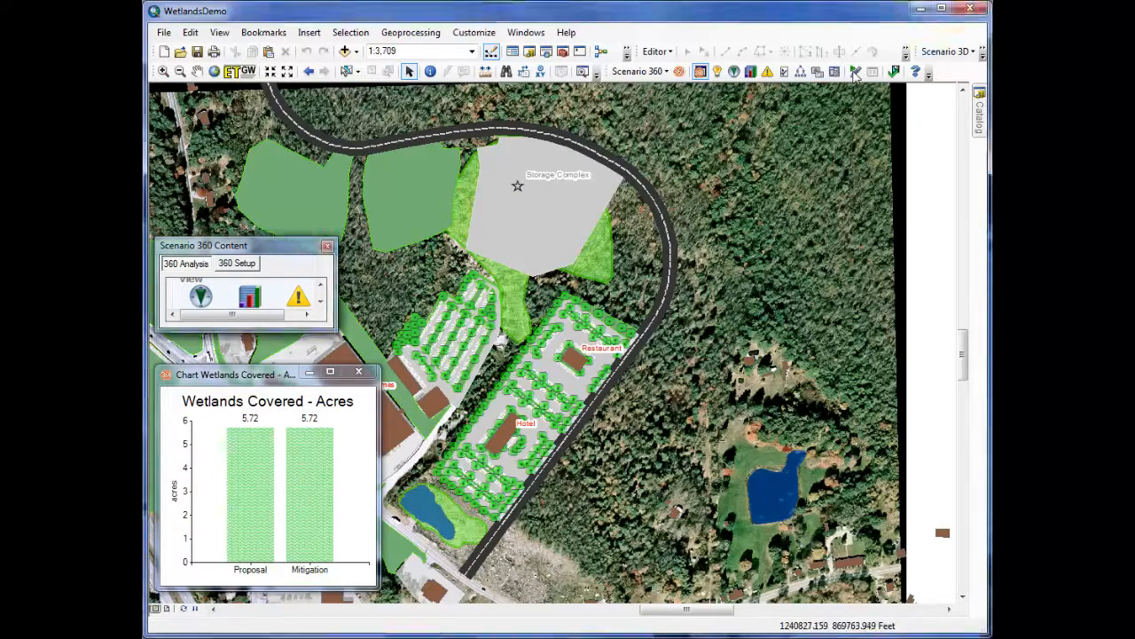
click(315, 405)
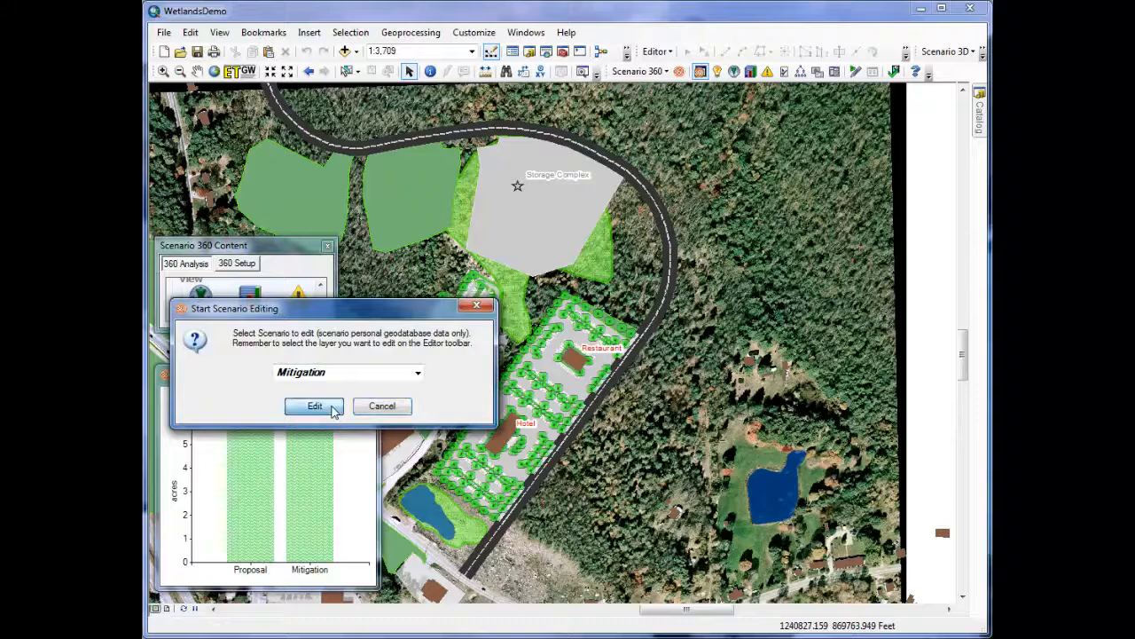
click(520, 237)
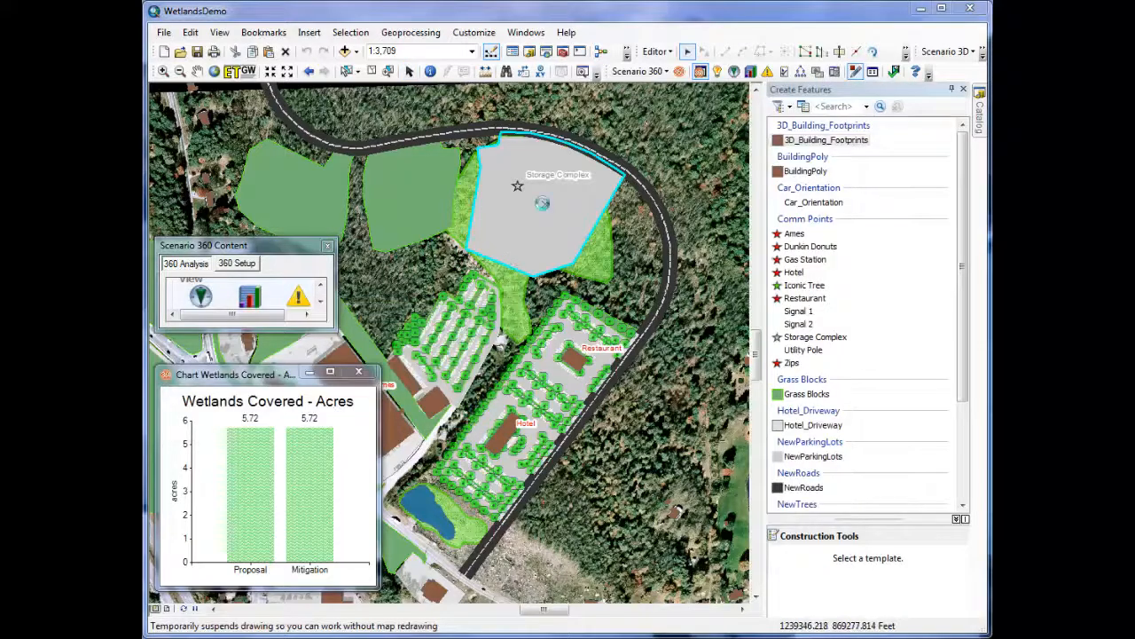
drag(543, 205, 620, 220)
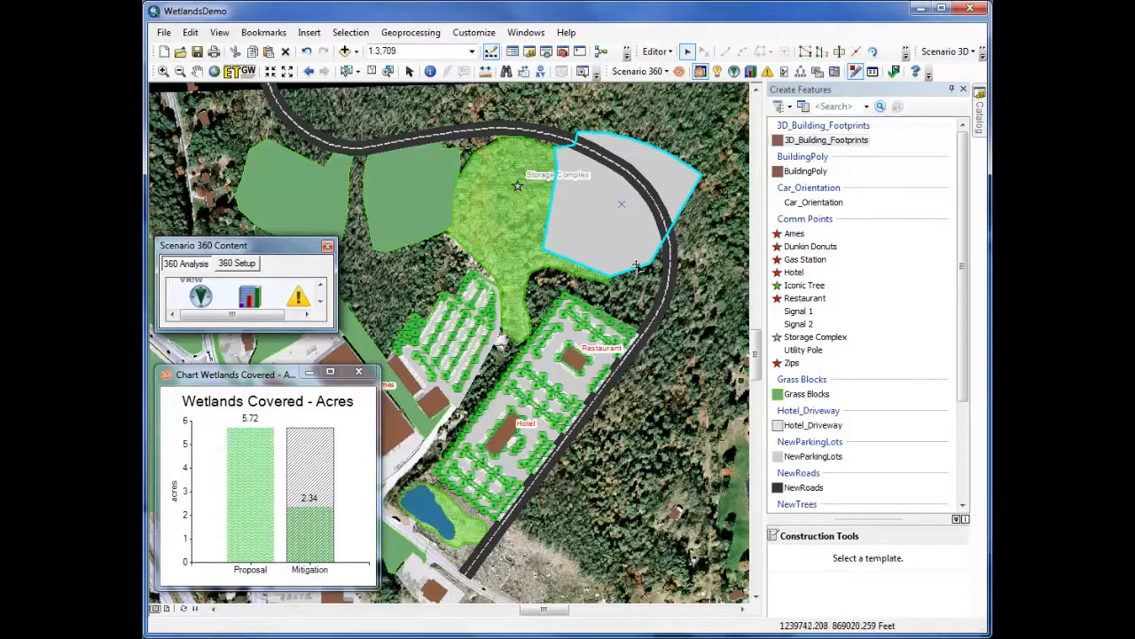
drag(605, 225, 627, 520)
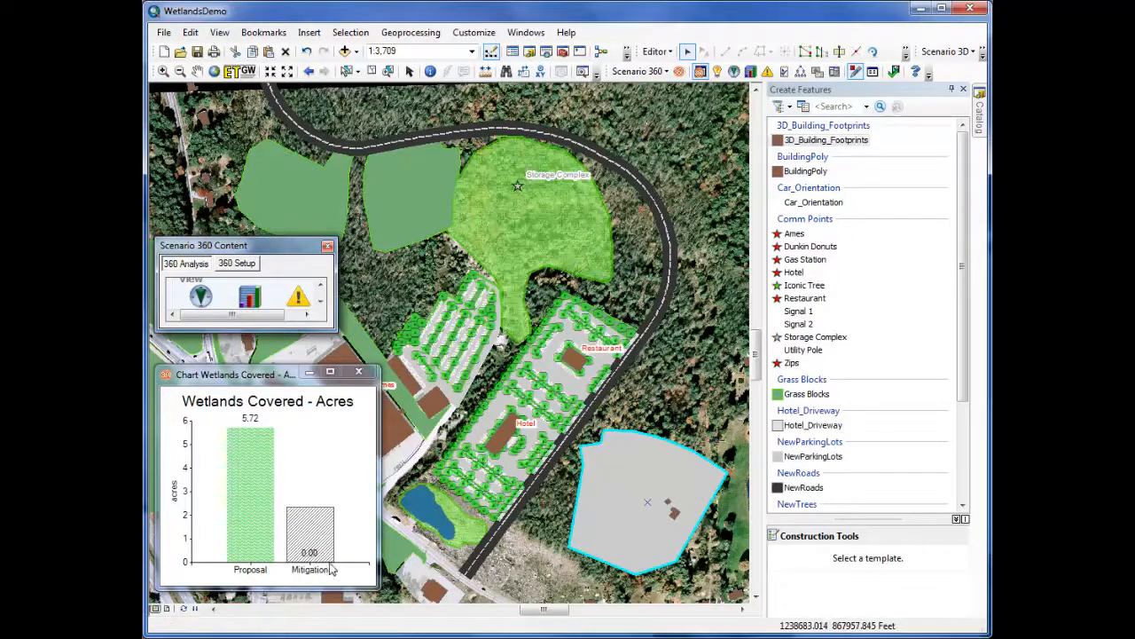
Step: Launch the 3D viewer and fly around the Mitigation scenario to inspect the storage buildings, parking lots and surrounding trees
click(983, 54)
click(948, 53)
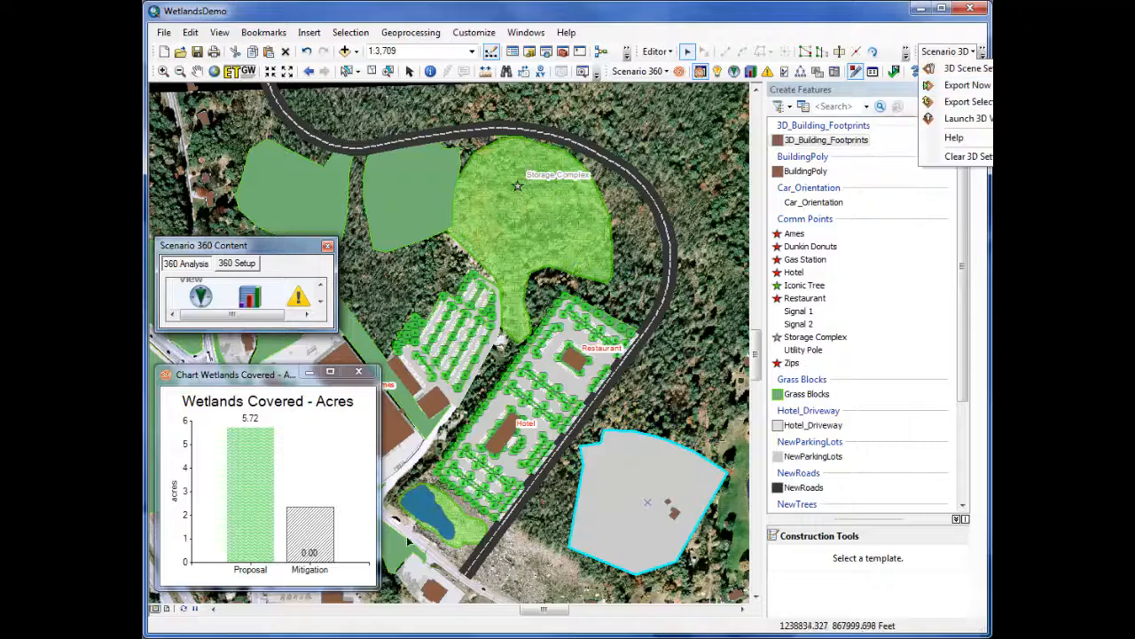
click(967, 118)
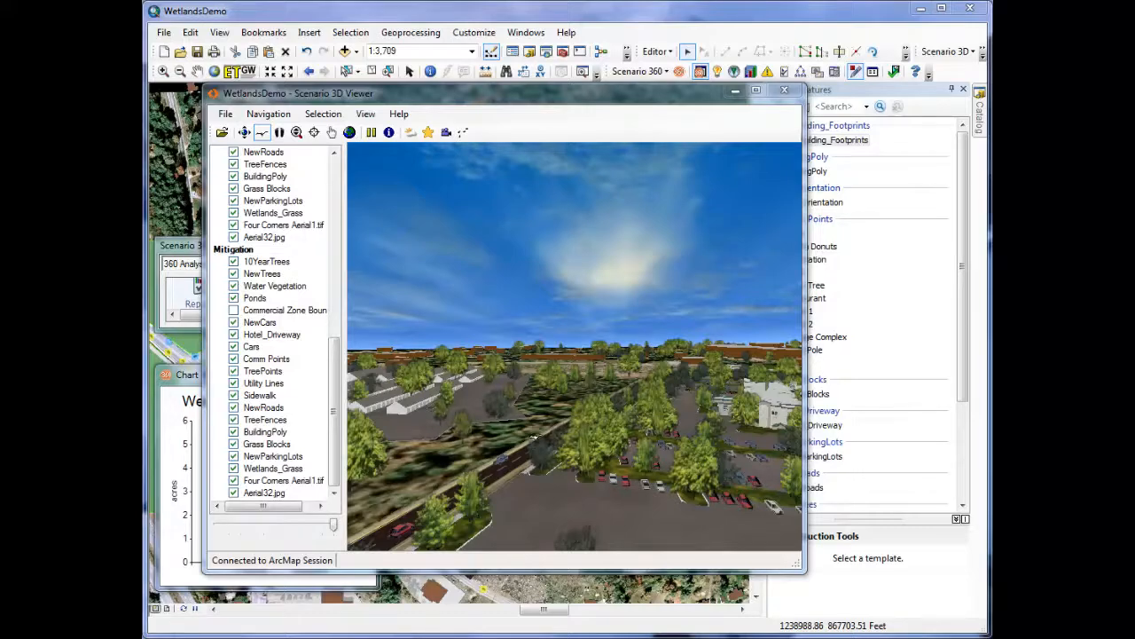
drag(531, 425, 432, 442)
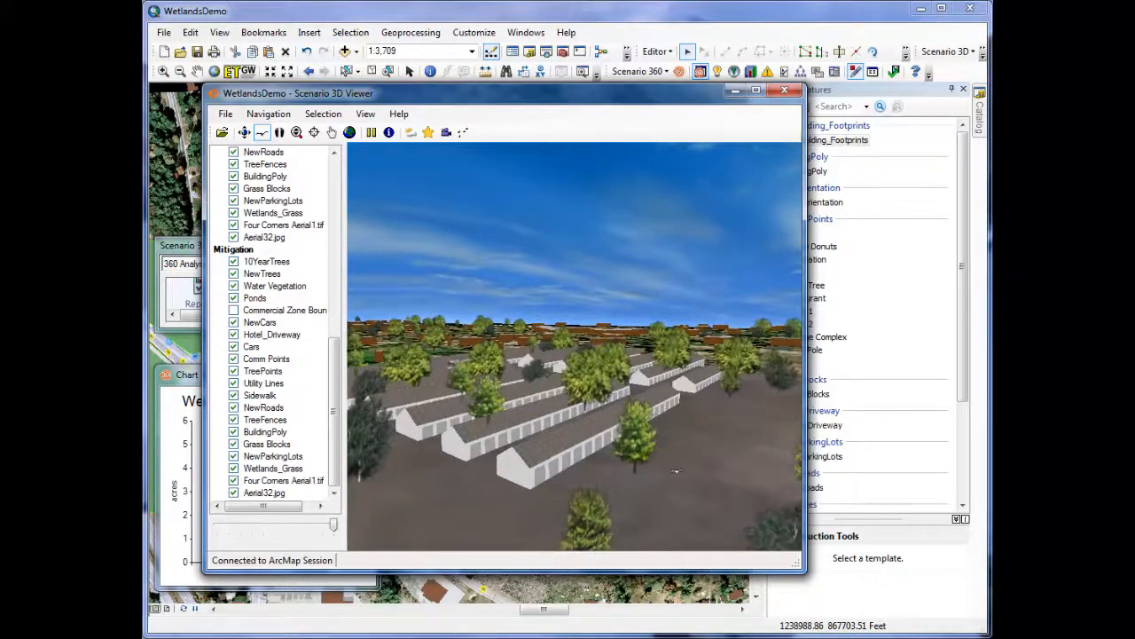
mouse_move(672, 444)
mouse_down()
mouse_move(684, 479)
mouse_move(683, 444)
mouse_up()
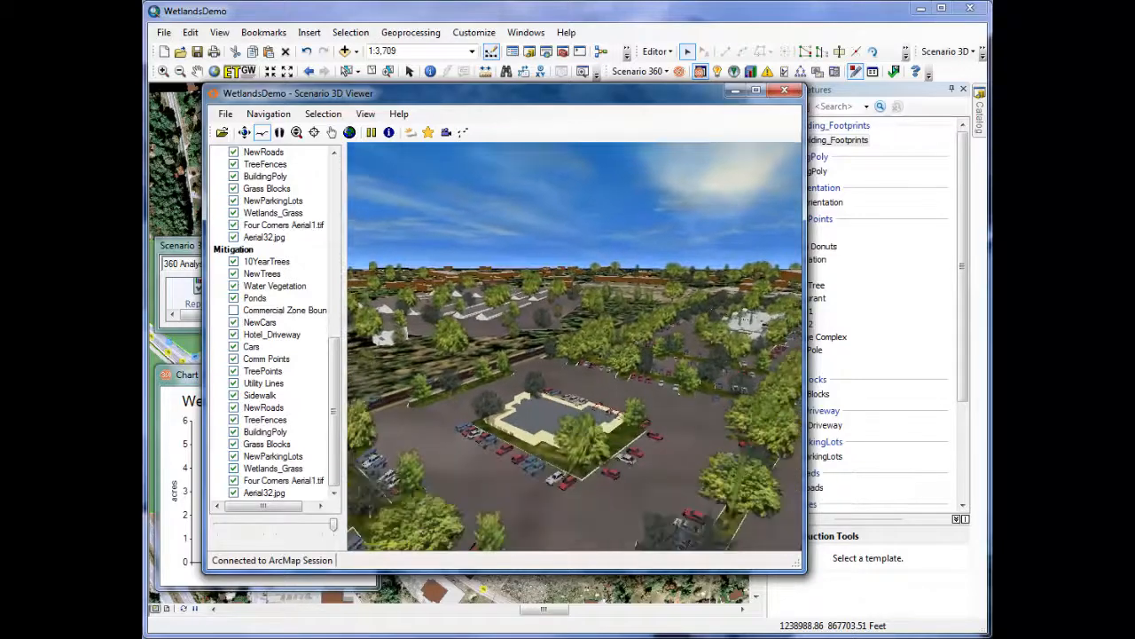
drag(716, 399, 719, 449)
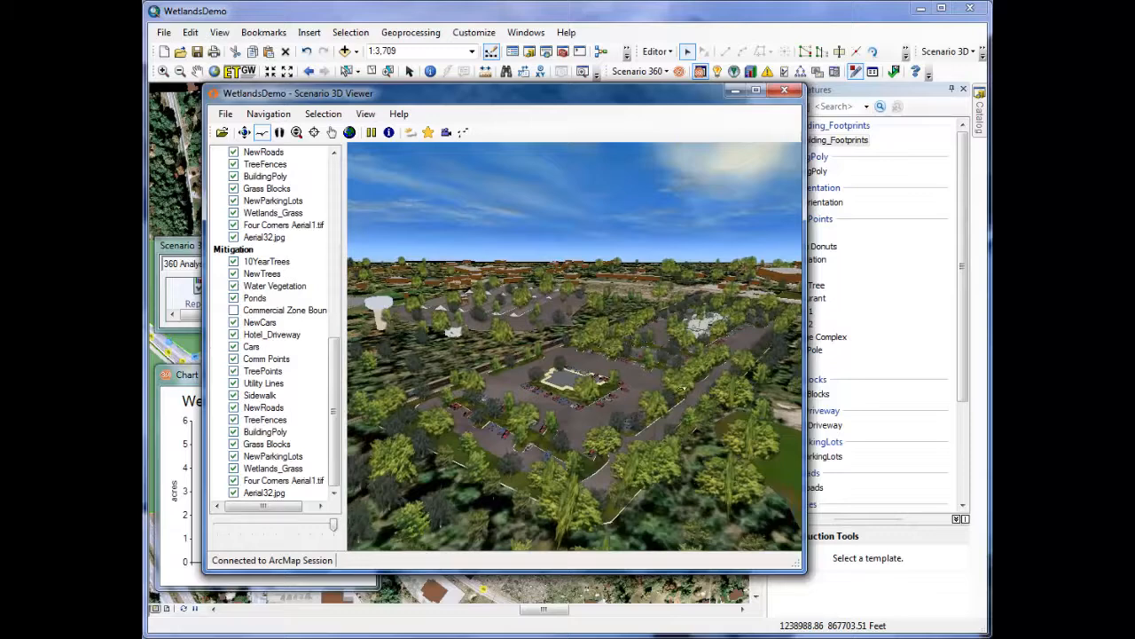